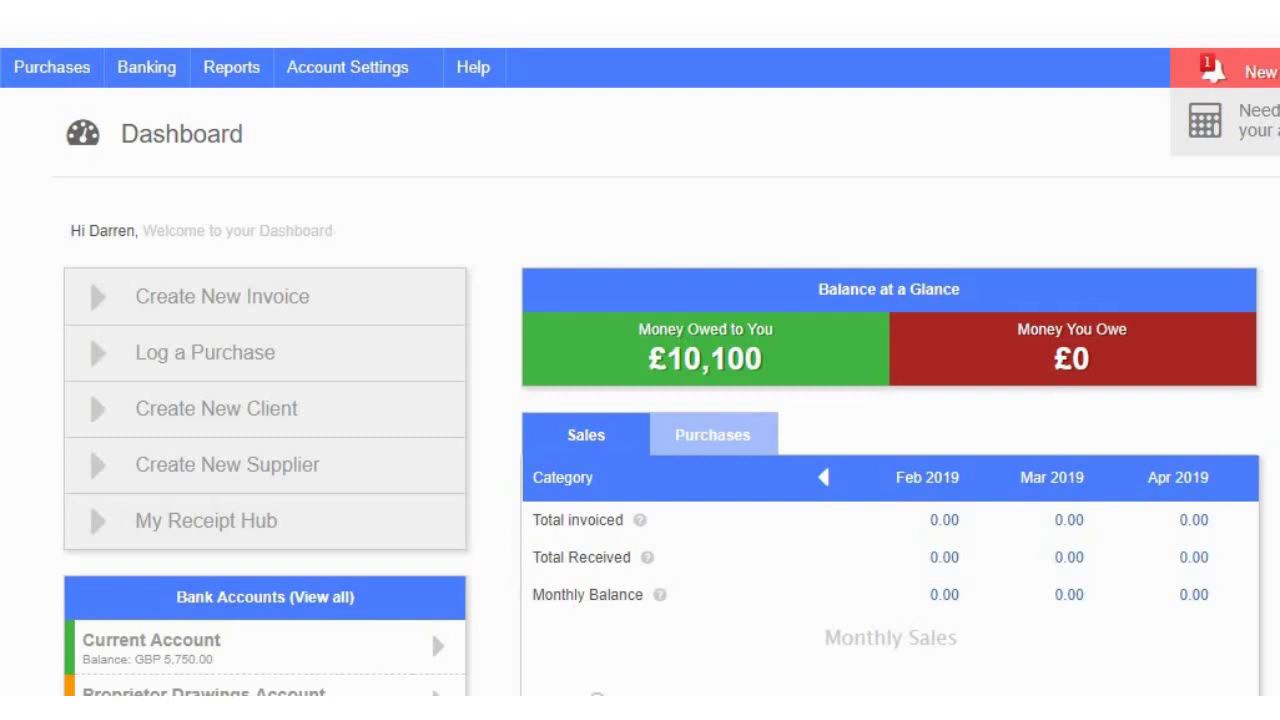
Open the Chart of Nominal Accounts report and examine the purchases, overheads, assets and liabilities balances
double_click(181, 134)
left_click(1043, 229)
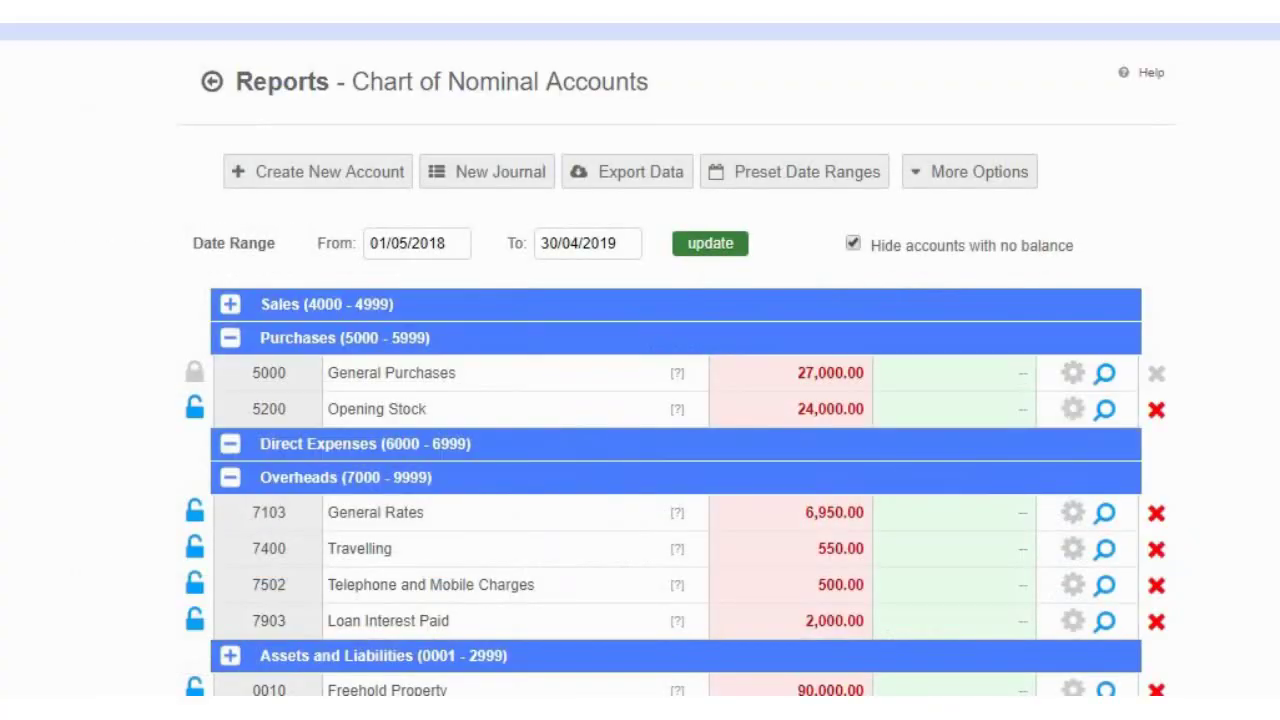
scroll(640, 400, "down", 5)
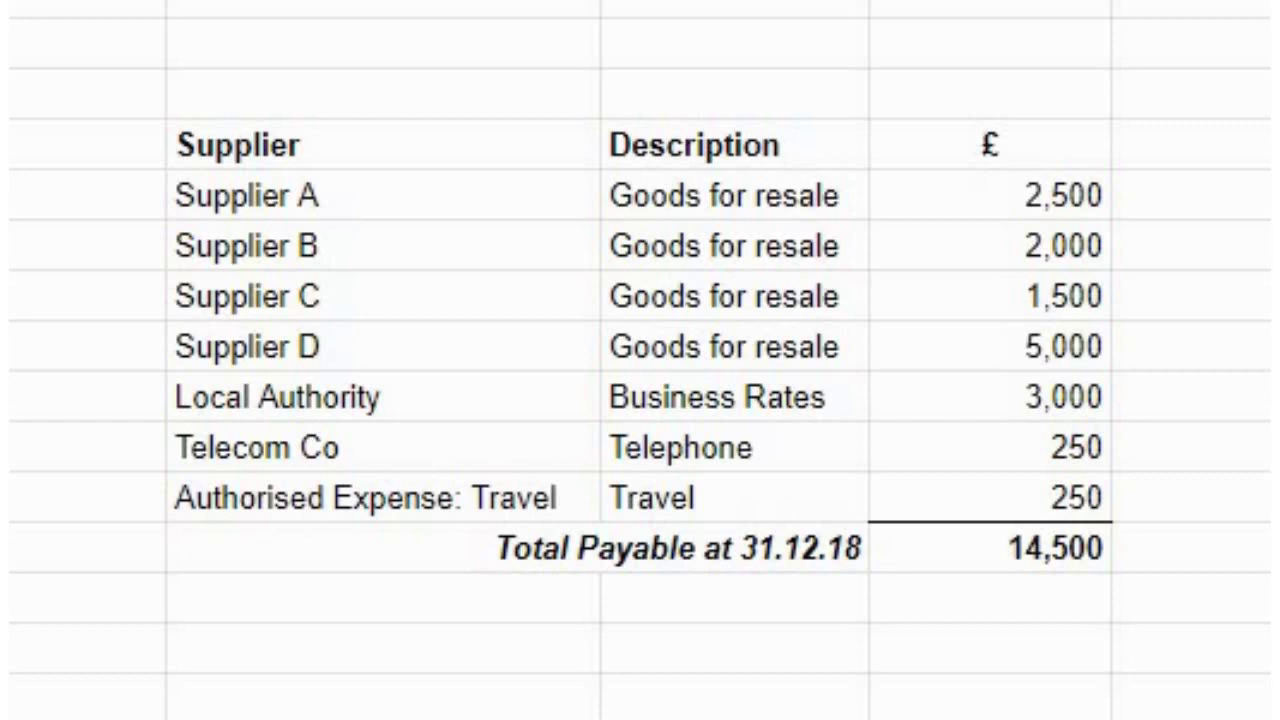
Switch to the payables spreadsheet and review the total payable and the goods-for-resale amounts of Suppliers A to D
left_click(990, 547)
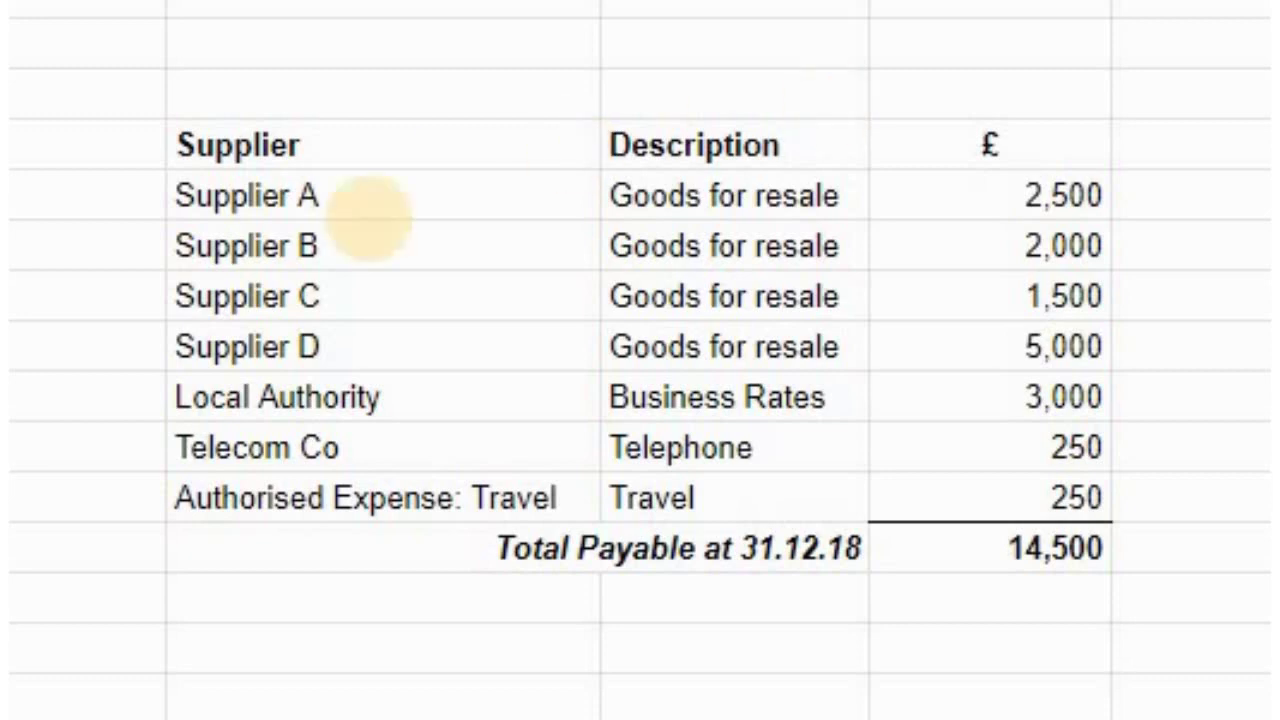
left_click(336, 214)
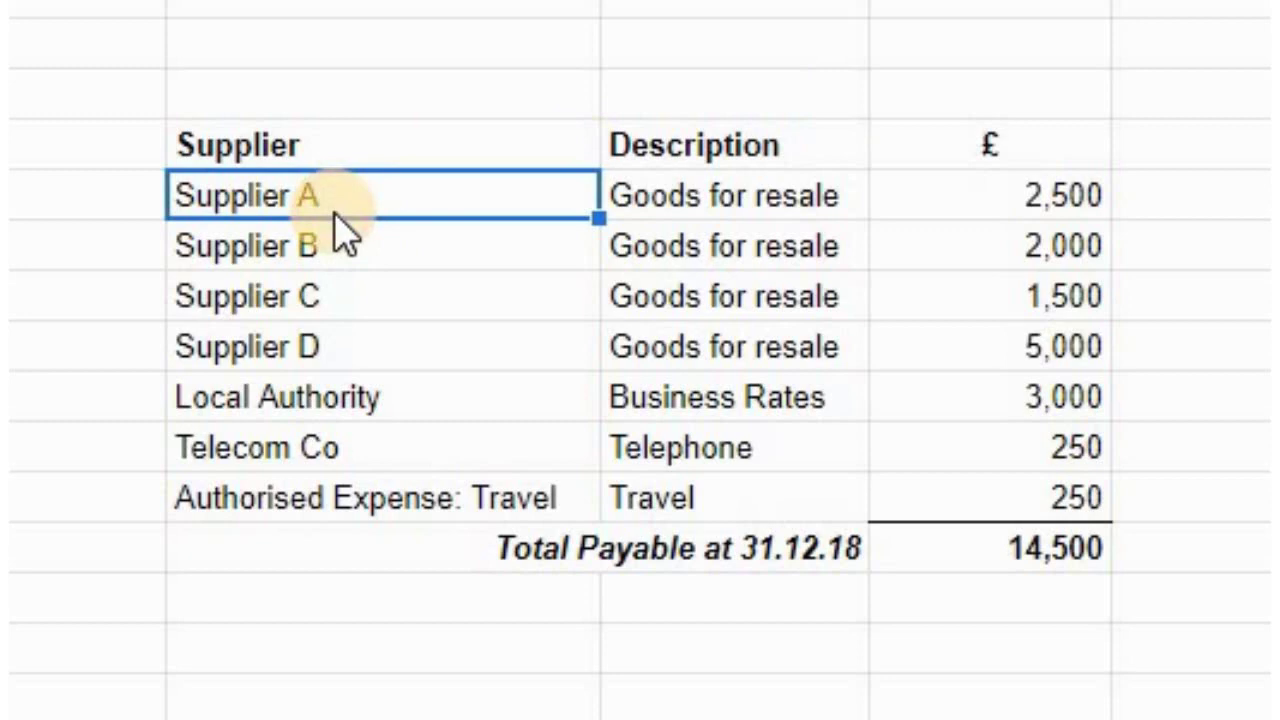
key("Down")
key("Down")
key("Down")
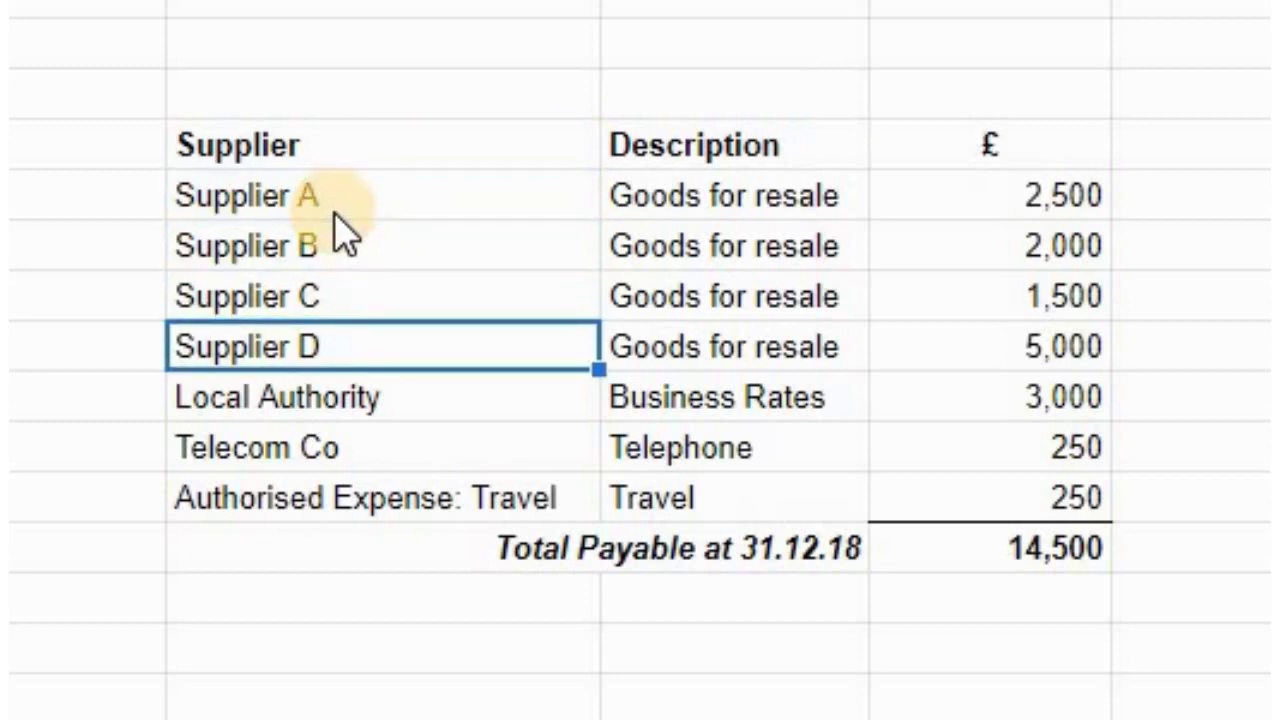
key("Right")
key("Right")
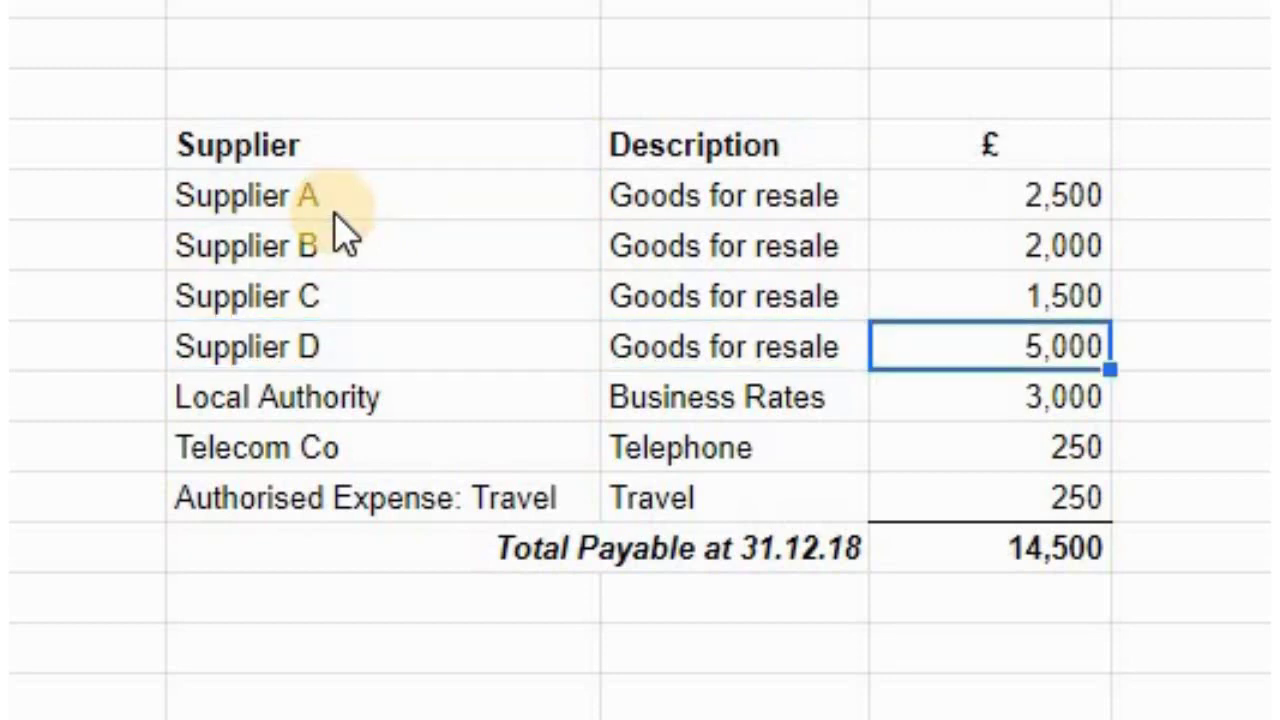
key("Up")
key("Up")
key("Up")
key("Down")
key("Down")
key("Down")
Review the payables for Local Authority business rates, Telecom Co telephone and the authorised travel expense
key("Down")
key("Left")
key("Left")
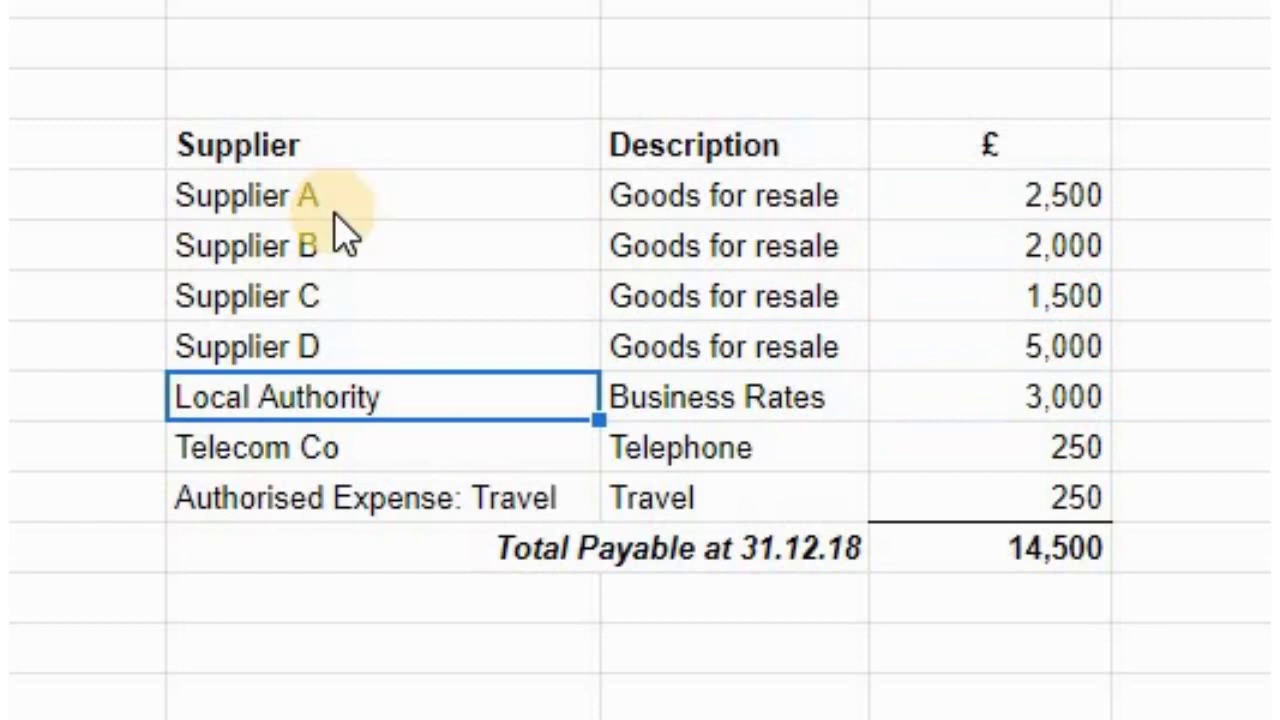
key("Right")
key("Right")
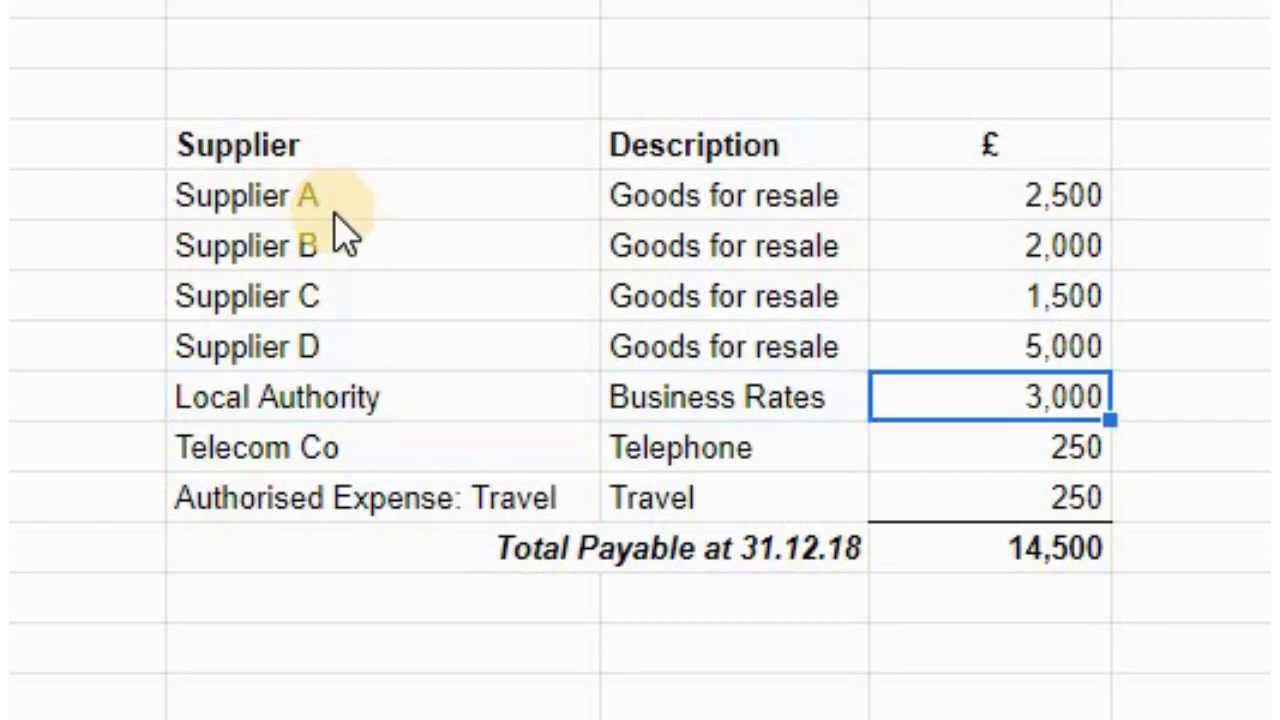
key("Down")
key("Left")
key("Left")
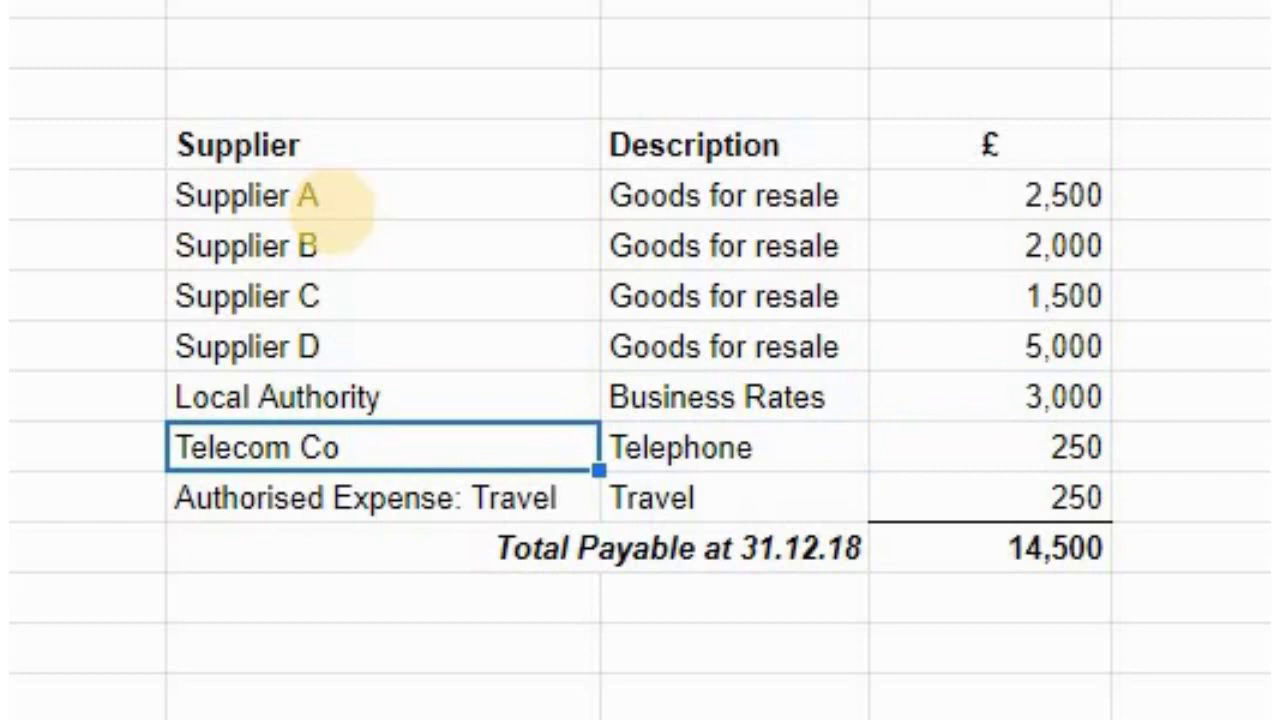
key("Right")
key("Right")
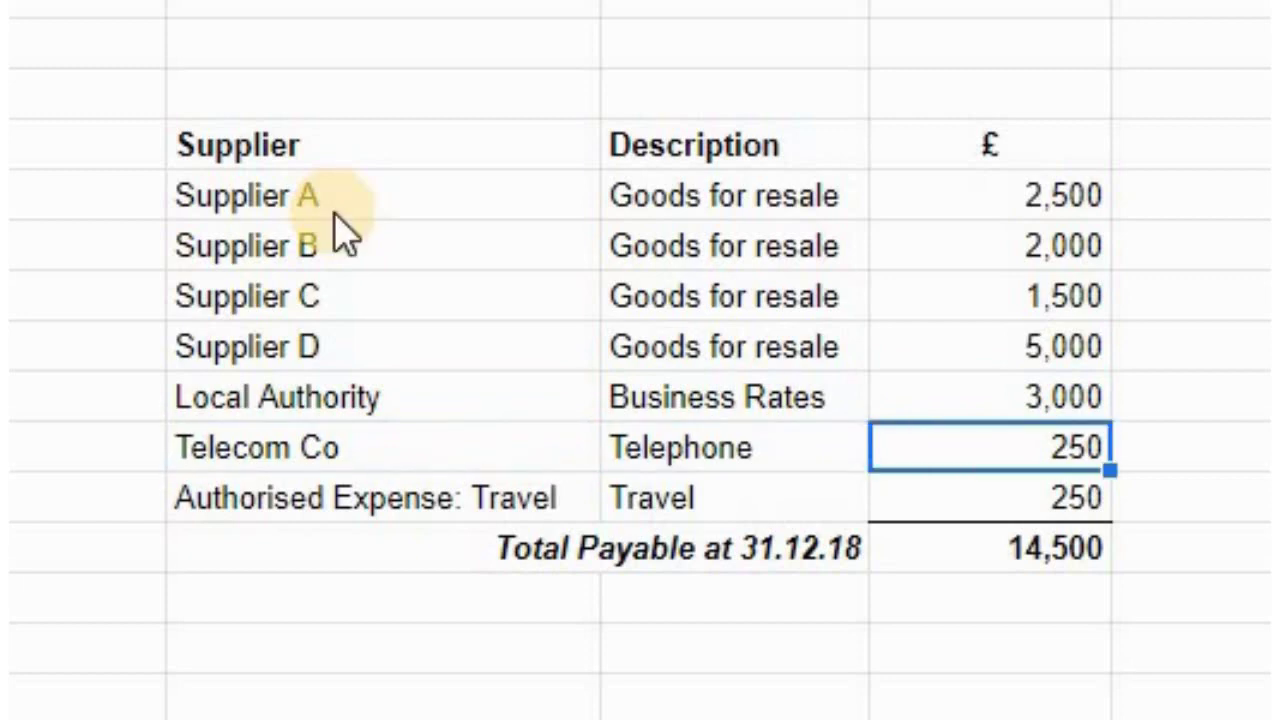
key("Down")
key("Left")
key("Left")
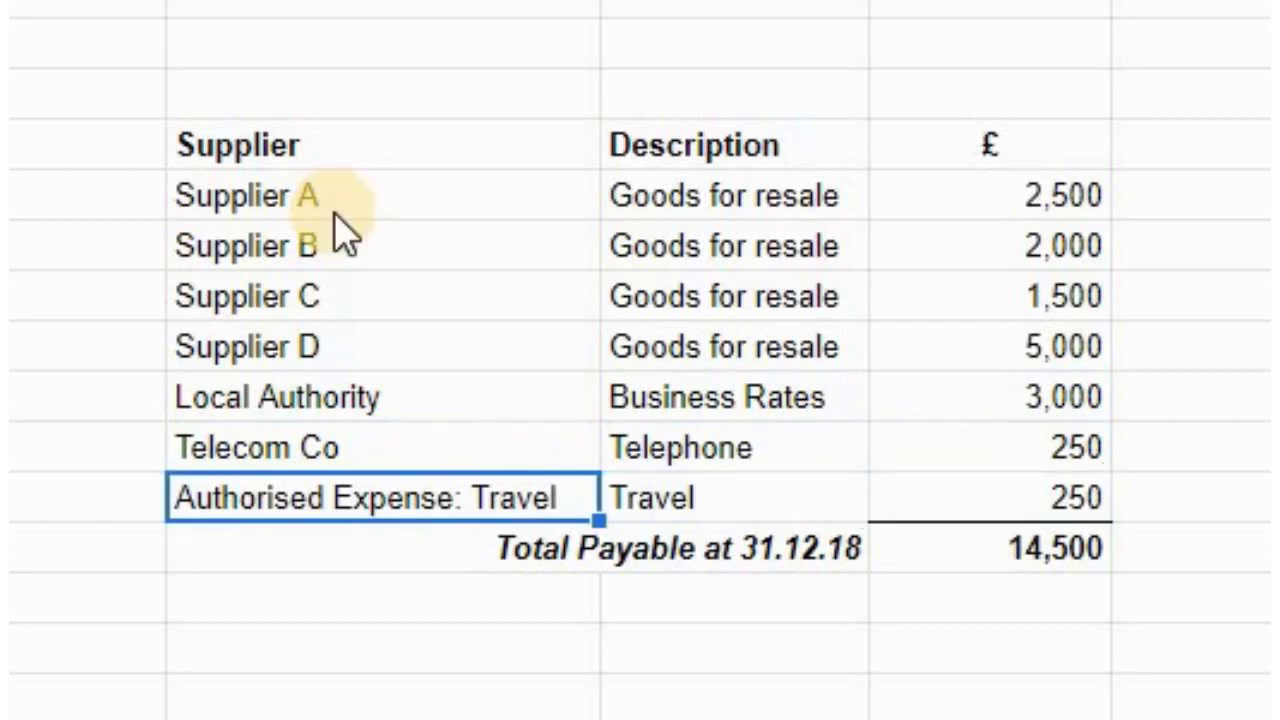
key("Right")
key("Right")
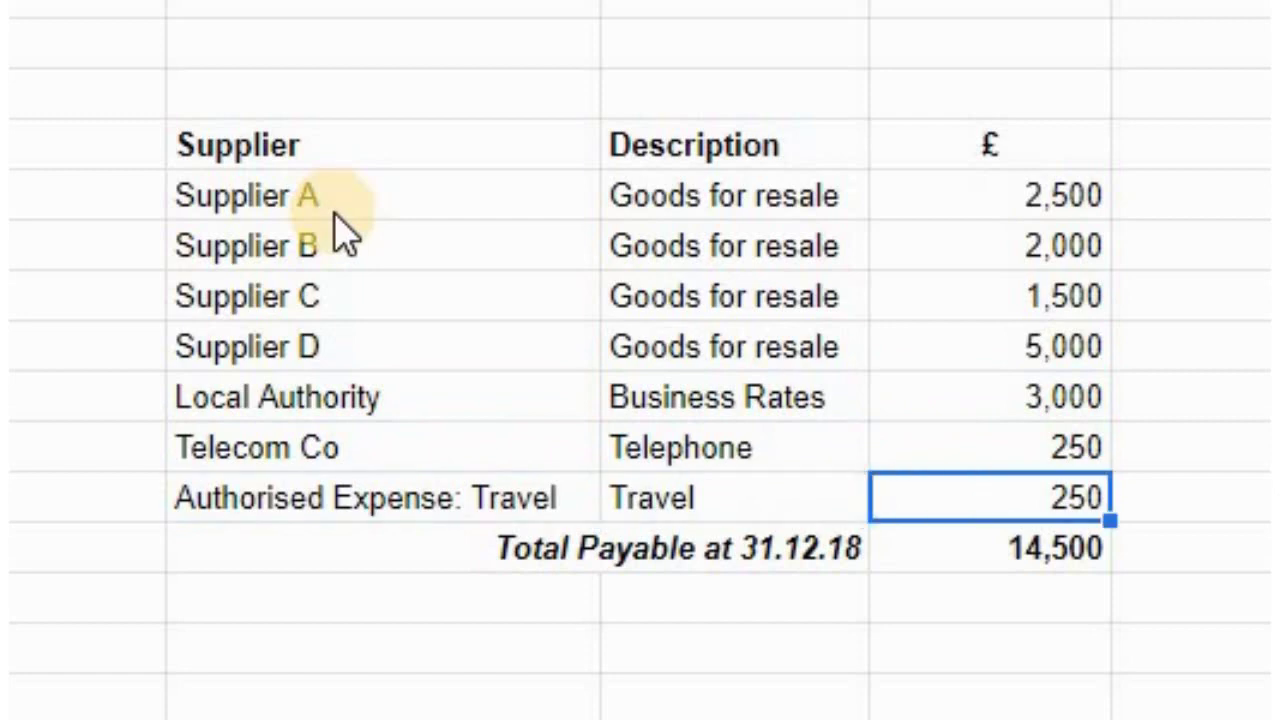
key("Right")
key("Right")
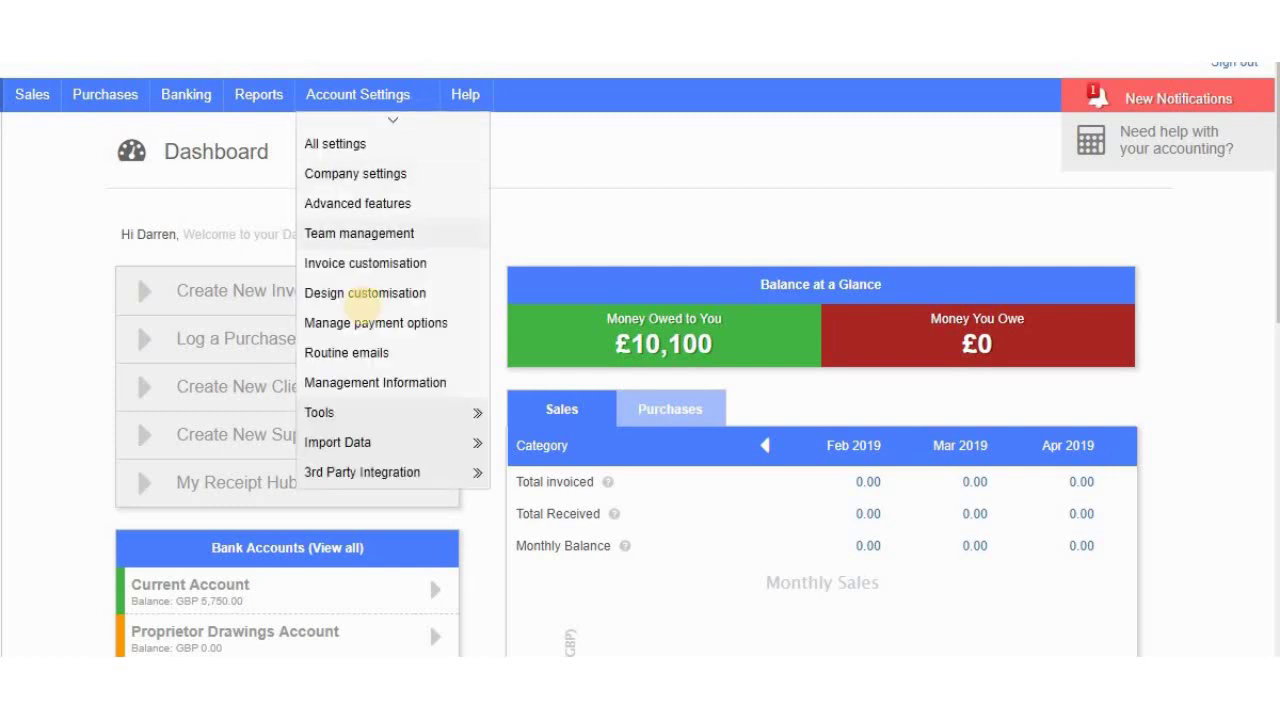
Switch to QuickFile, import the suppliers from Quickfile Trial Balance - Suppliers.csv ignoring its first row, and view the newly imported suppliers
mouse_move(388, 452)
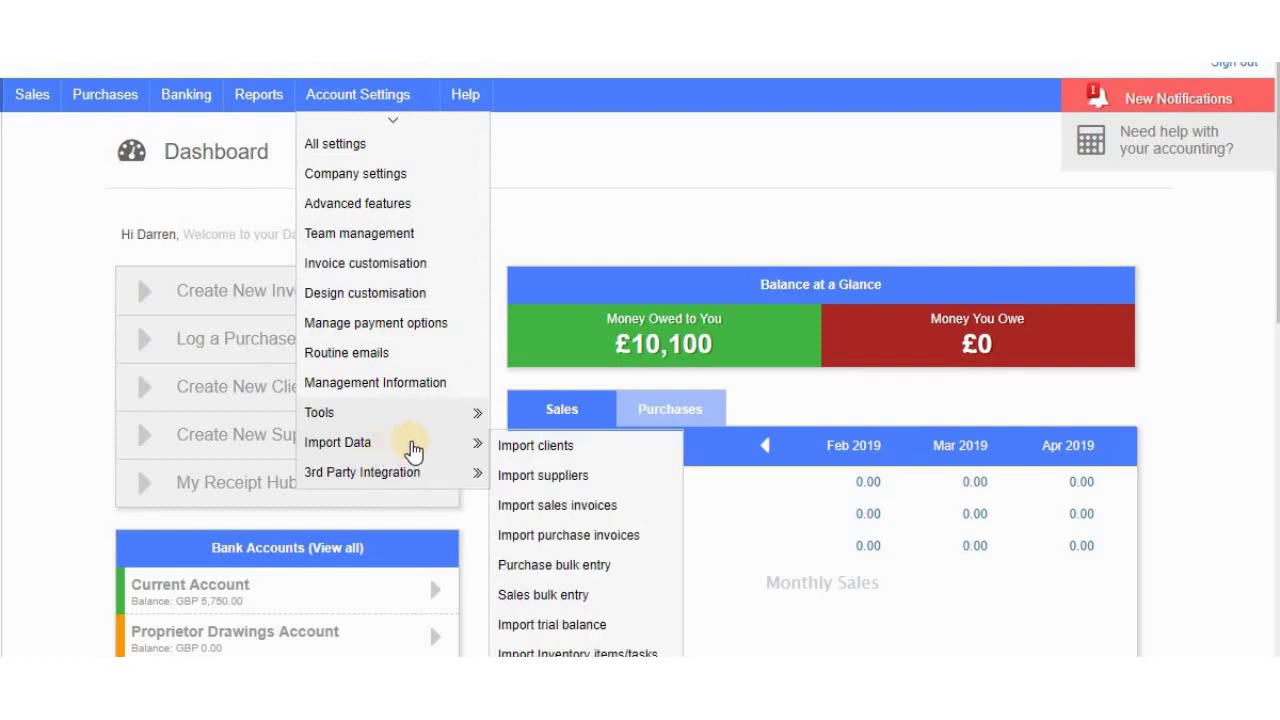
left_click(530, 477)
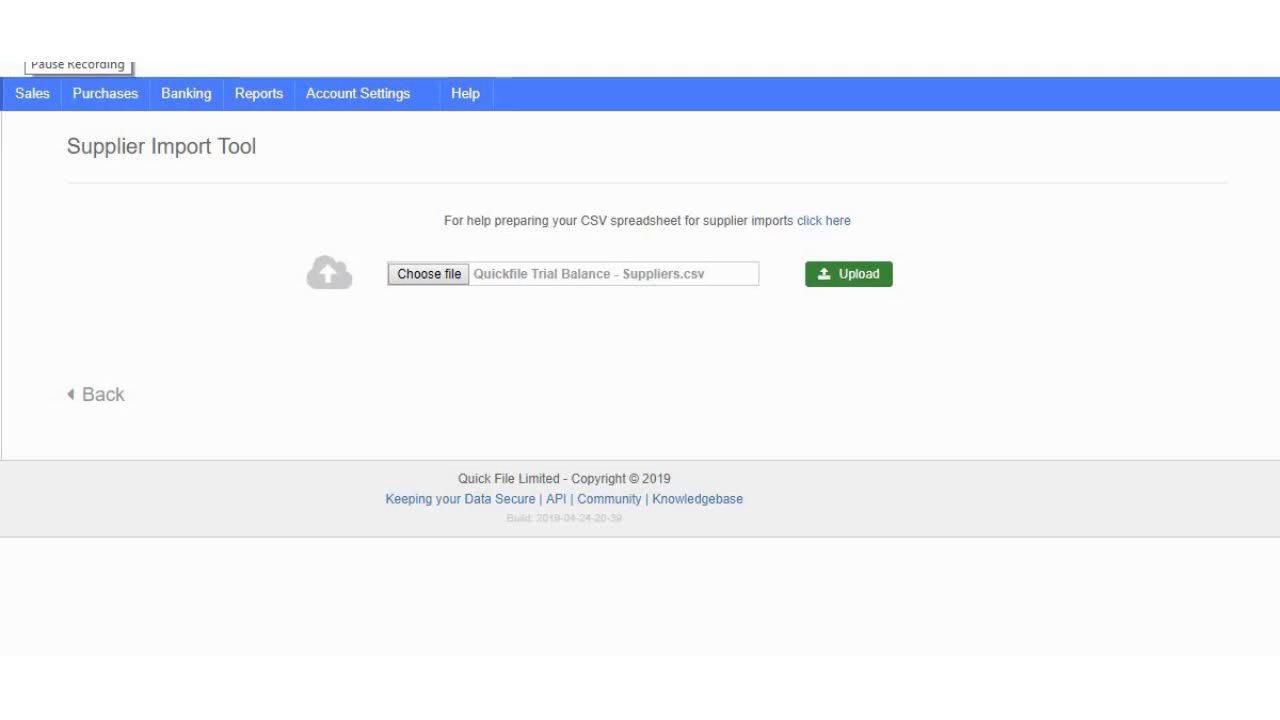
left_click(862, 276)
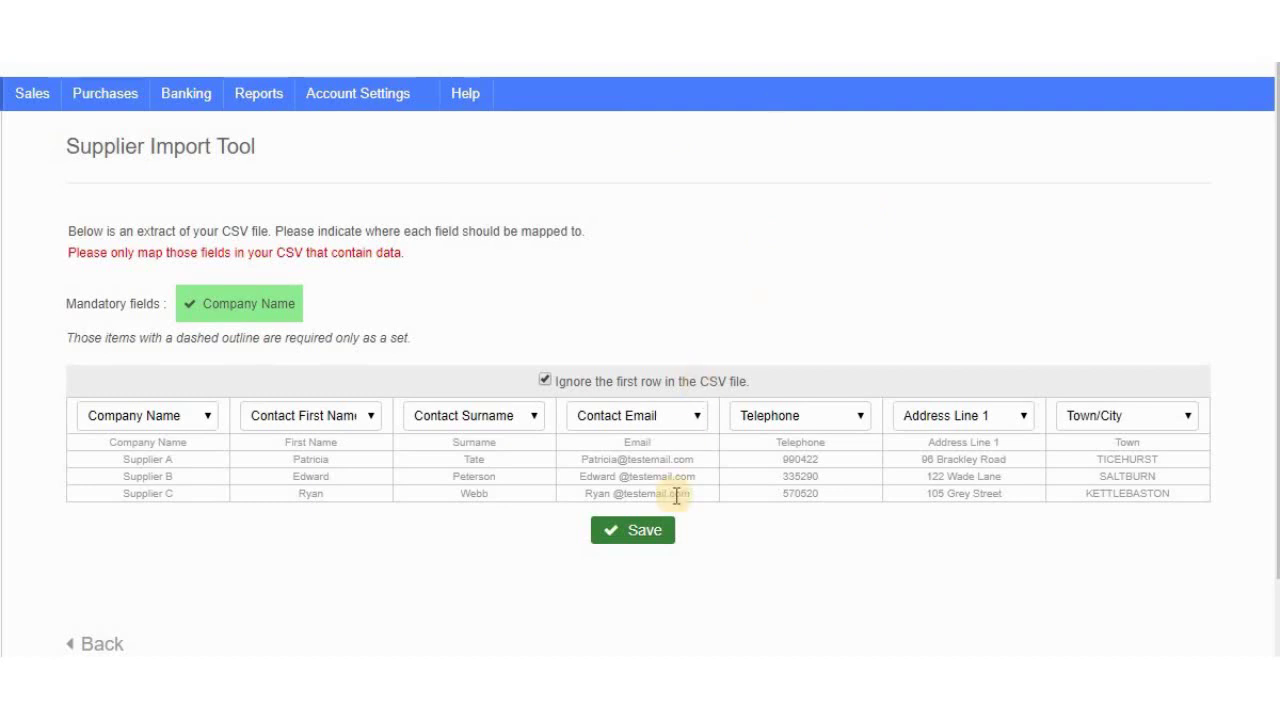
left_click(656, 535)
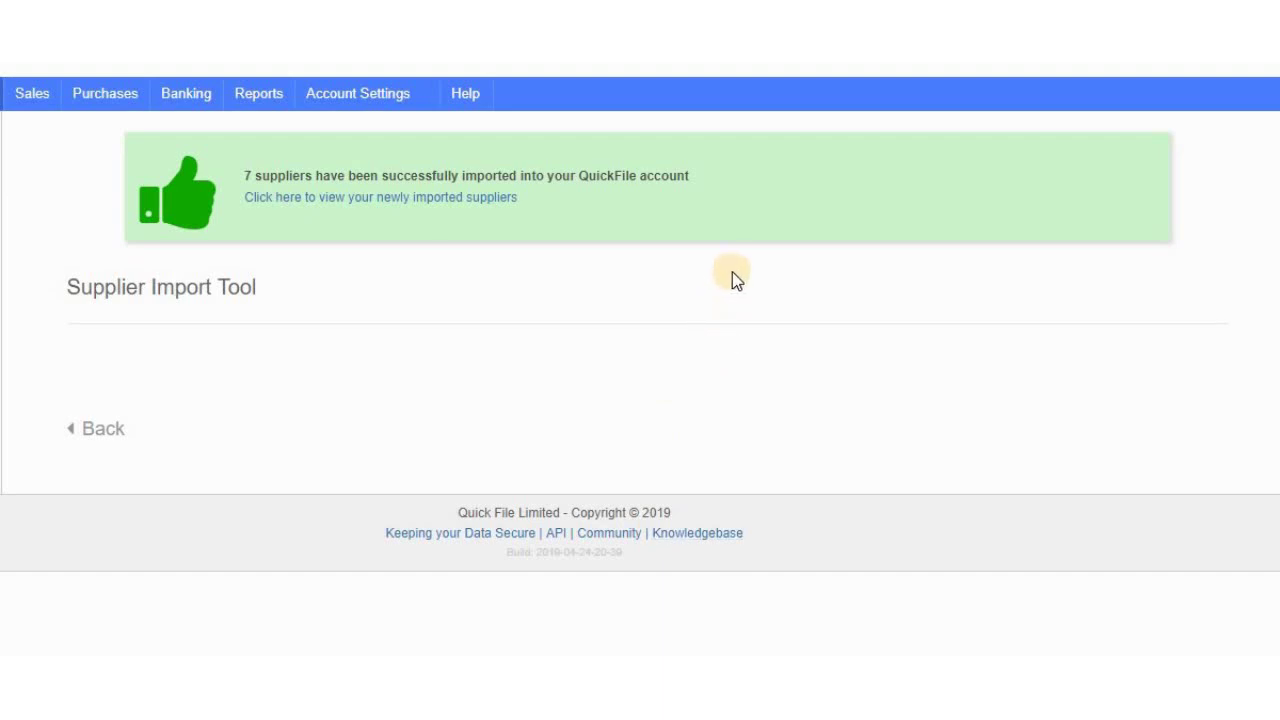
left_click(486, 206)
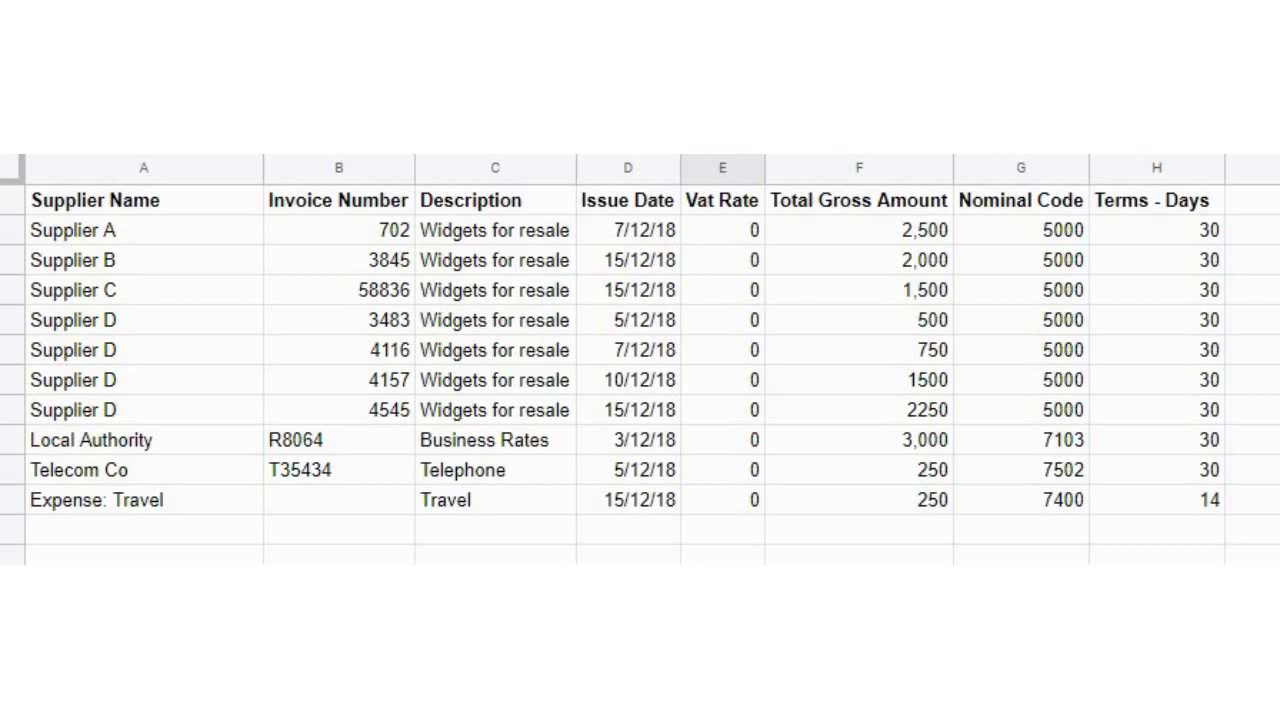
Switch to the purchase invoice spreadsheet and examine the invoice numbers and total gross amounts for Suppliers A to C
key("Home")
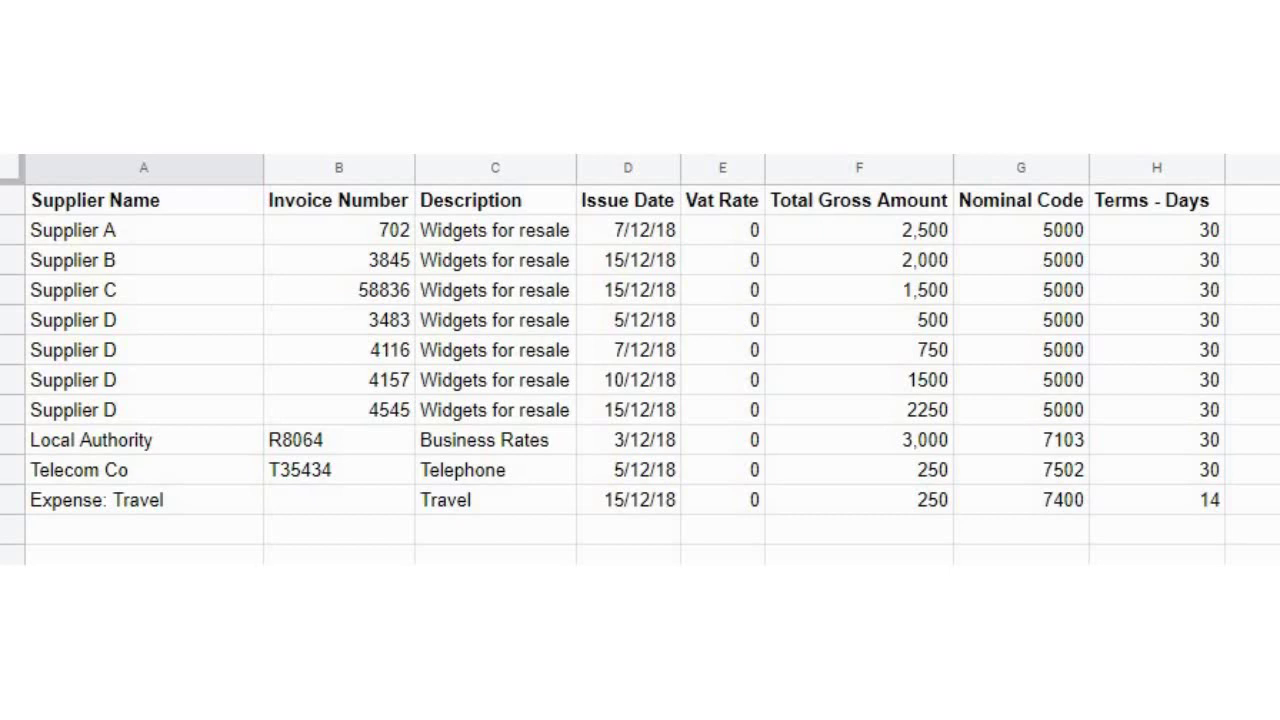
left_click(205, 236)
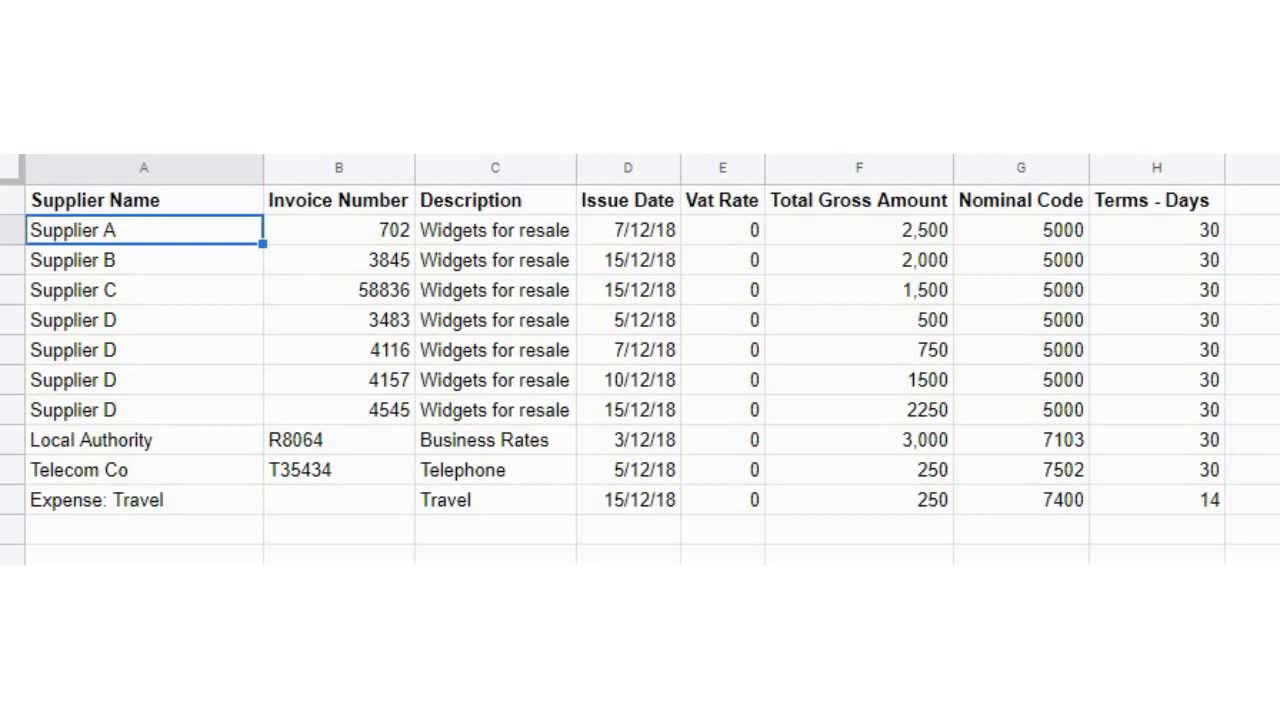
key("Down")
key("Down")
key("Right")
key("Right")
key("Right")
key("Right")
key("Right")
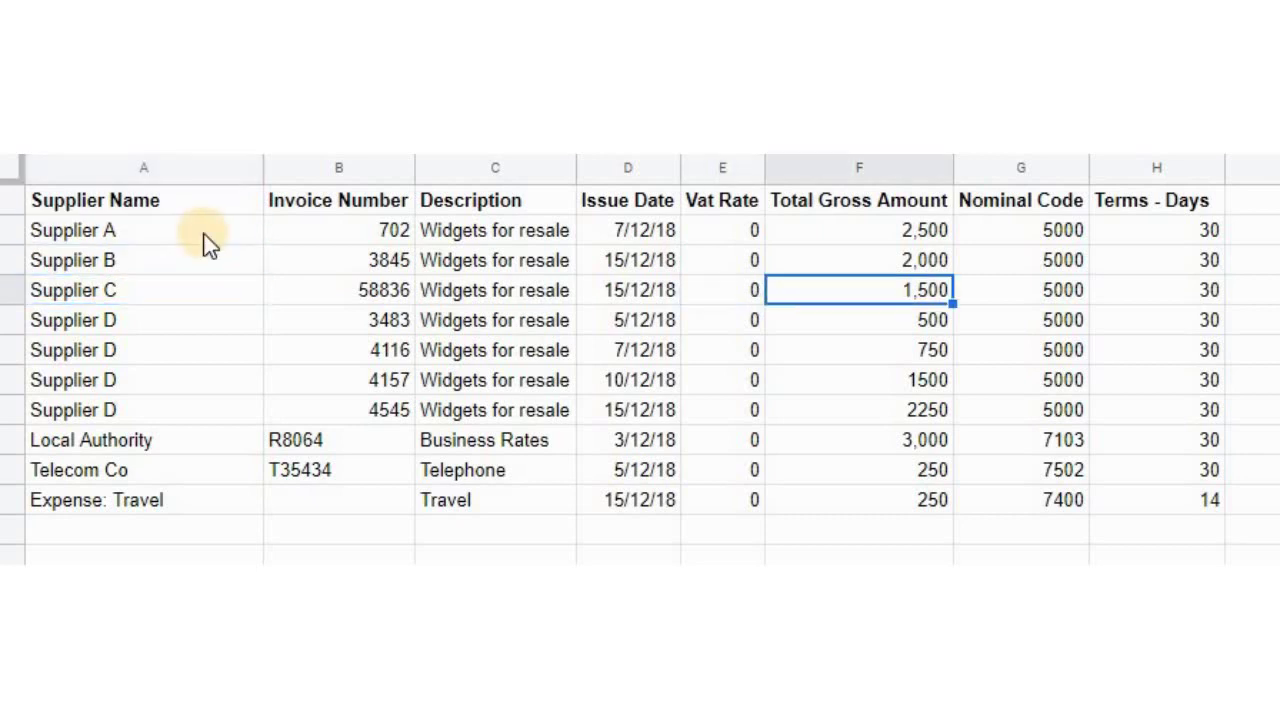
key("Left")
key("Left")
key("Left")
key("Left")
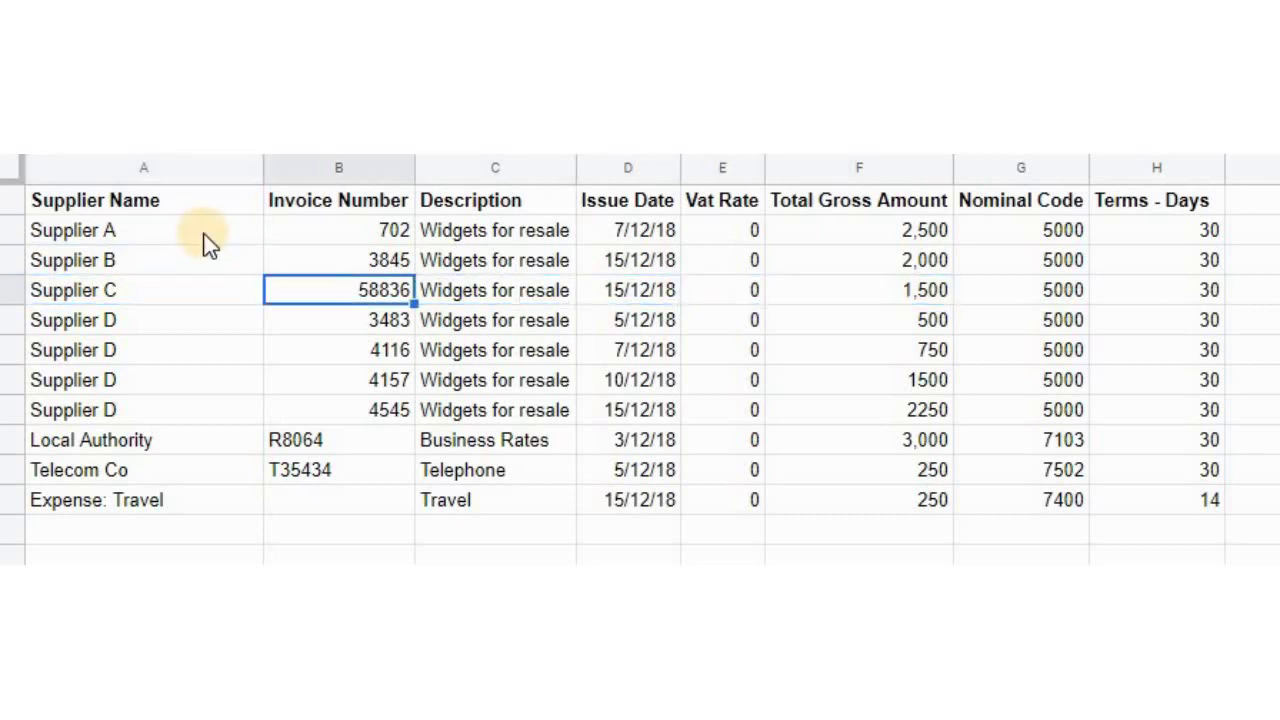
key("Right")
key("Right")
key("Right")
key("Right")
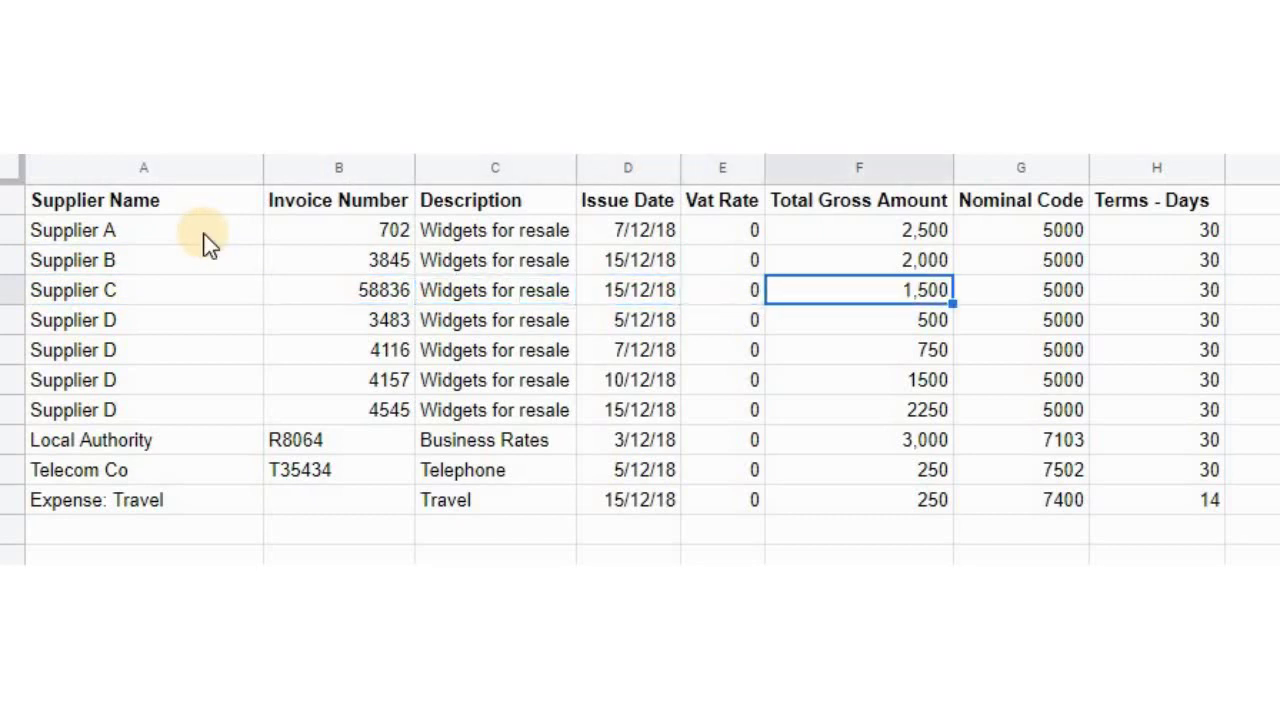
Examine the gross amounts and issue dates of the four Supplier D invoices, plus the travel expense's invoice number
key("Down")
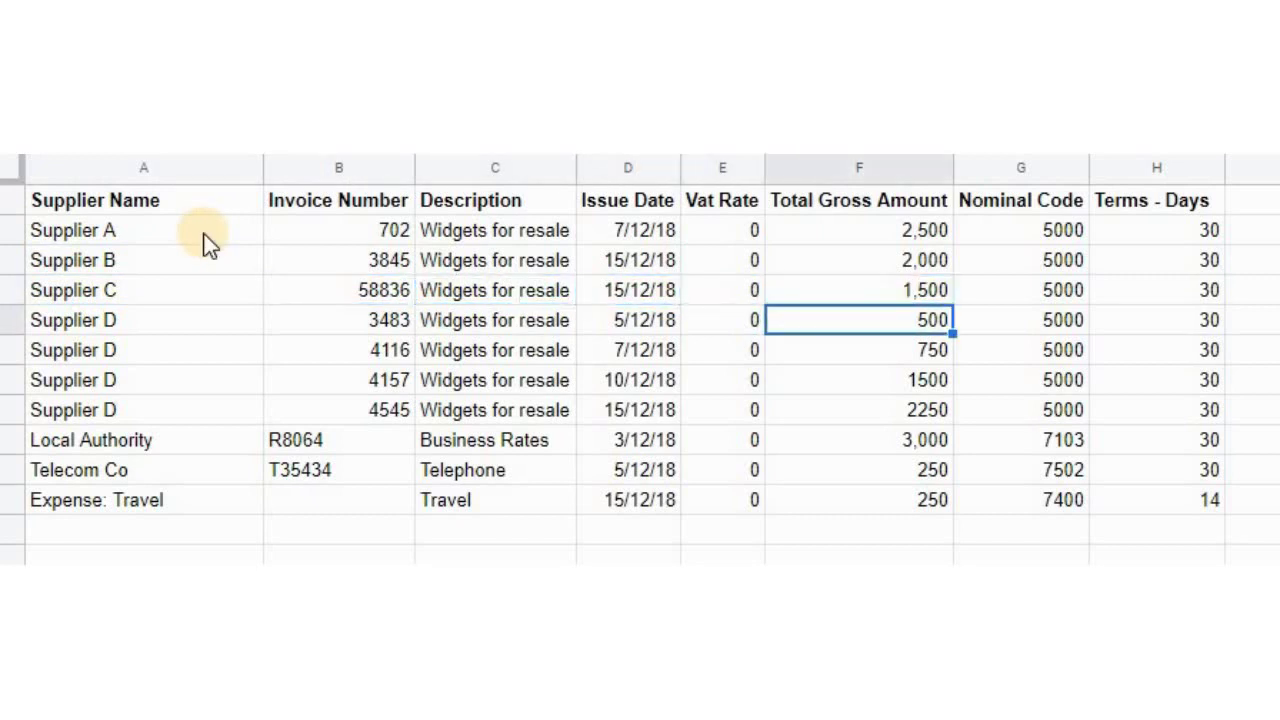
key("shift+Down")
key("shift+Down")
key("shift+Down")
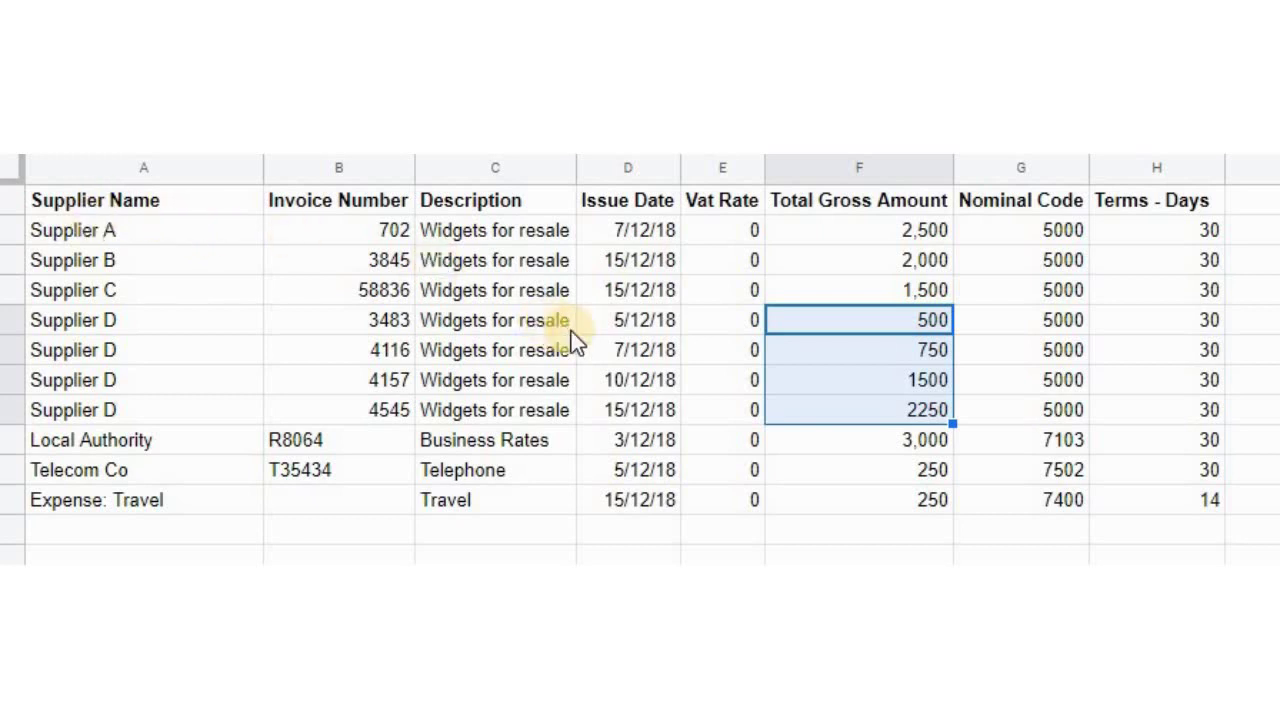
left_click(598, 329)
key("shift+Down")
key("shift+Down")
key("shift+Down")
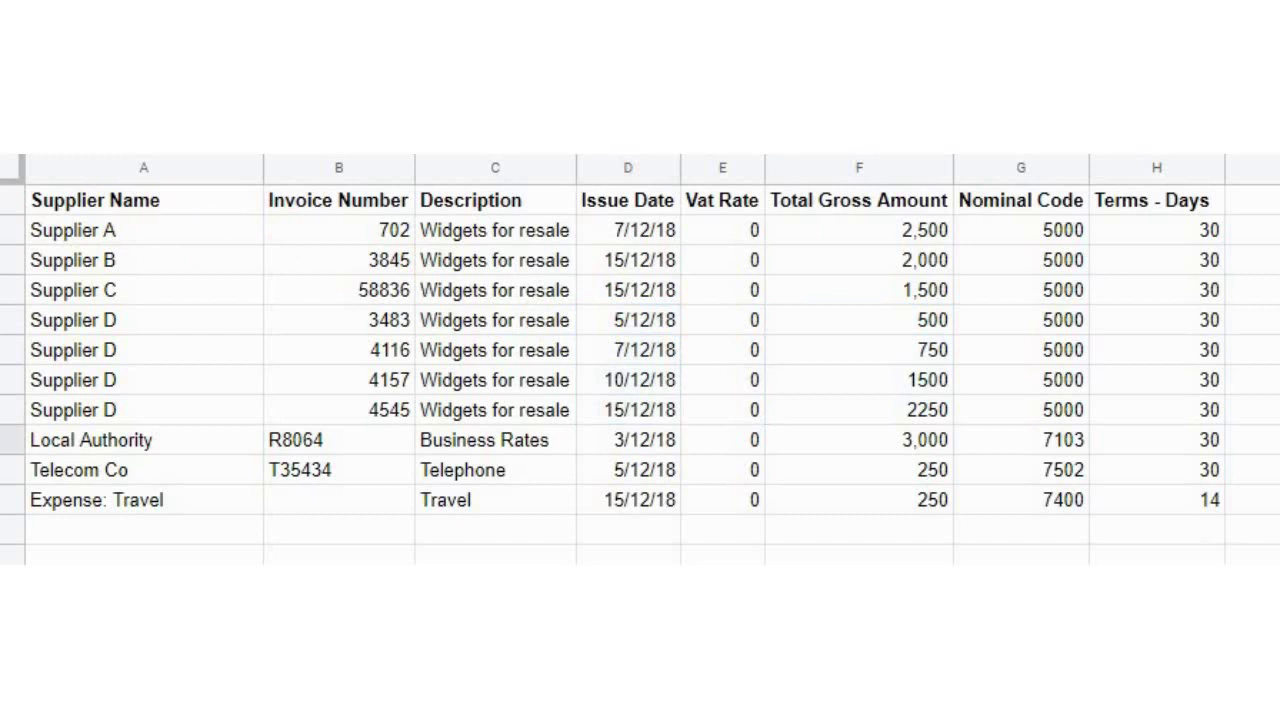
left_click(338, 500)
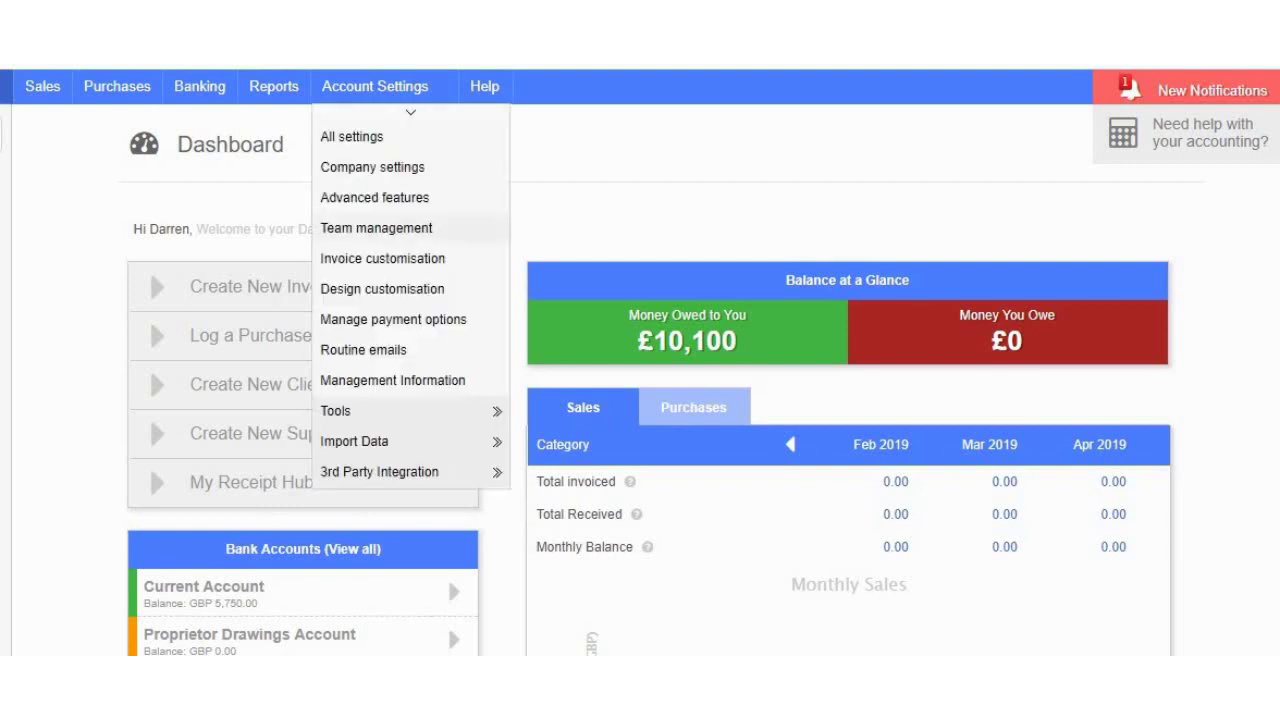
Switch to QuickFile, import the purchase invoices CSV with its columns mapped and first row ignored, and view the newly imported purchases
mouse_move(400, 441)
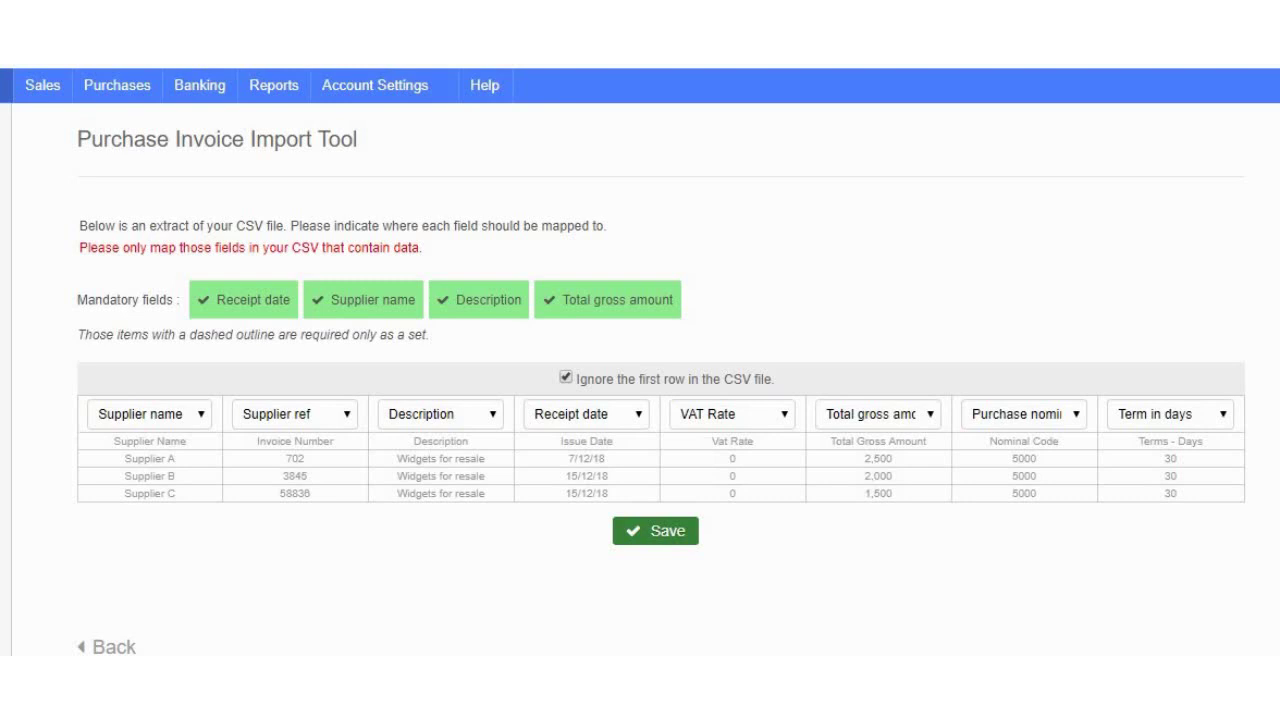
left_click(665, 528)
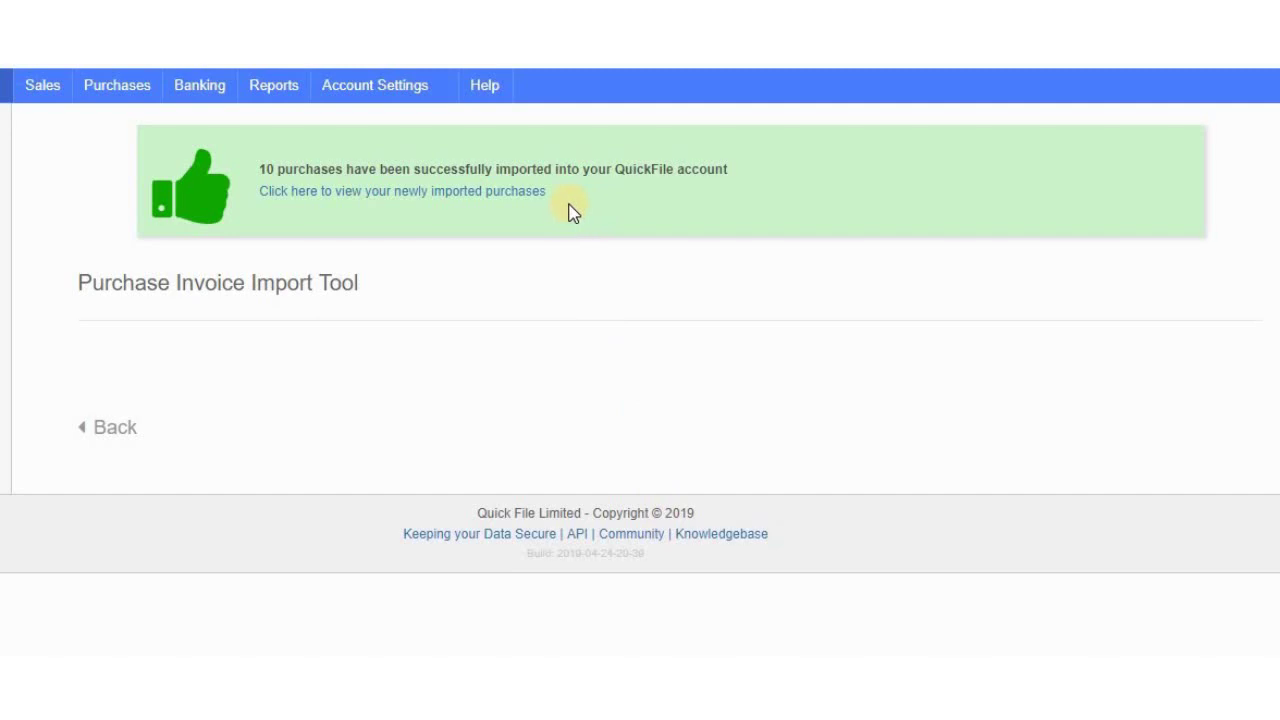
left_click(522, 204)
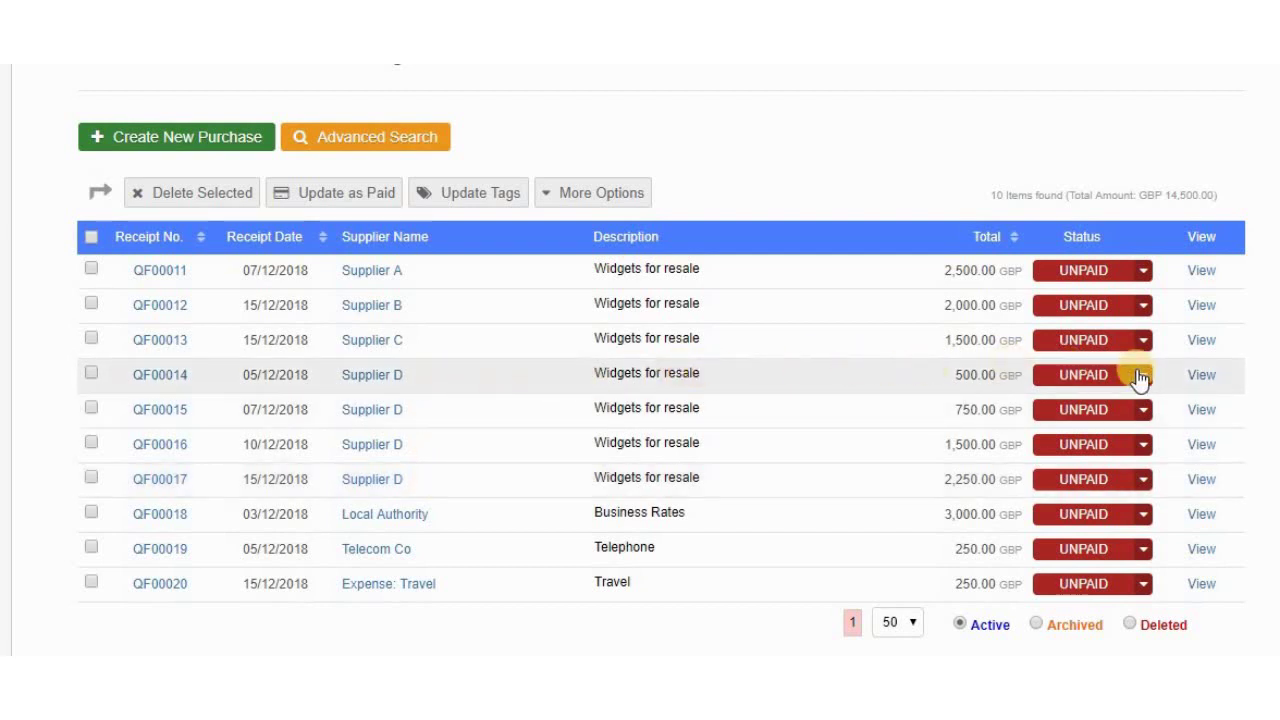
View the Supplier D purchase dated 05/12/2018 and go on to the following purchase
left_click(1202, 376)
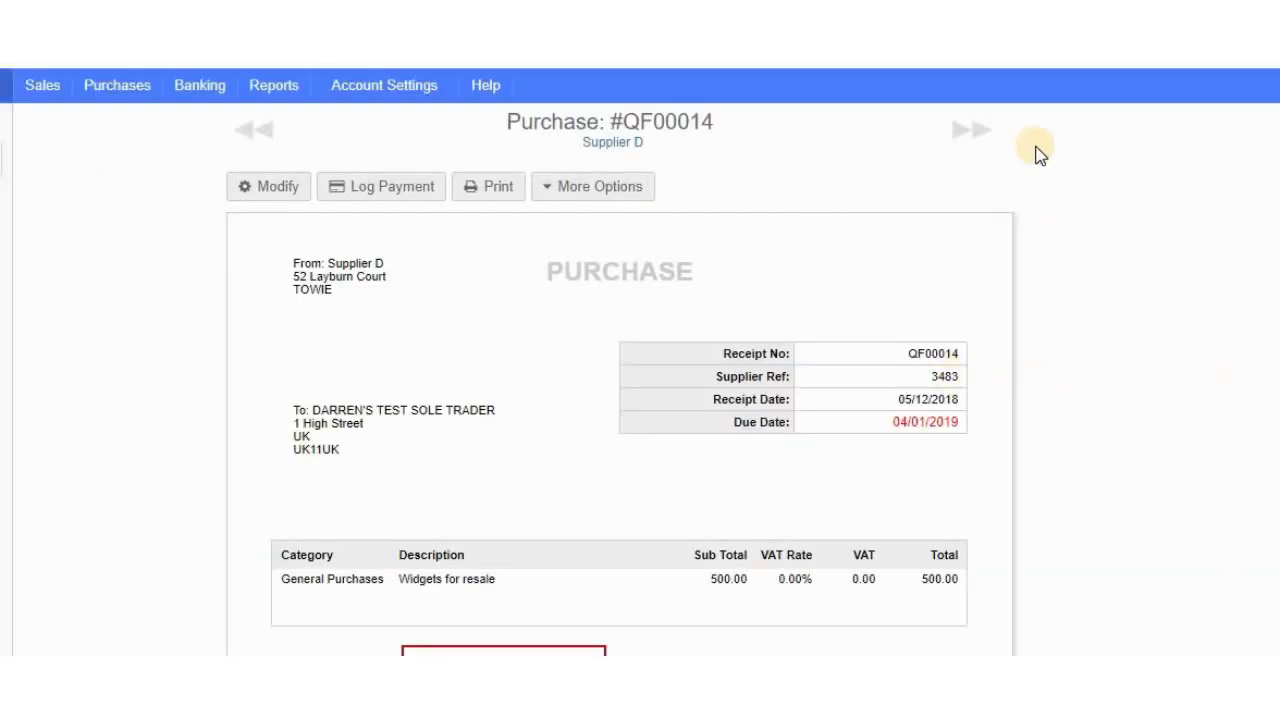
left_click(970, 143)
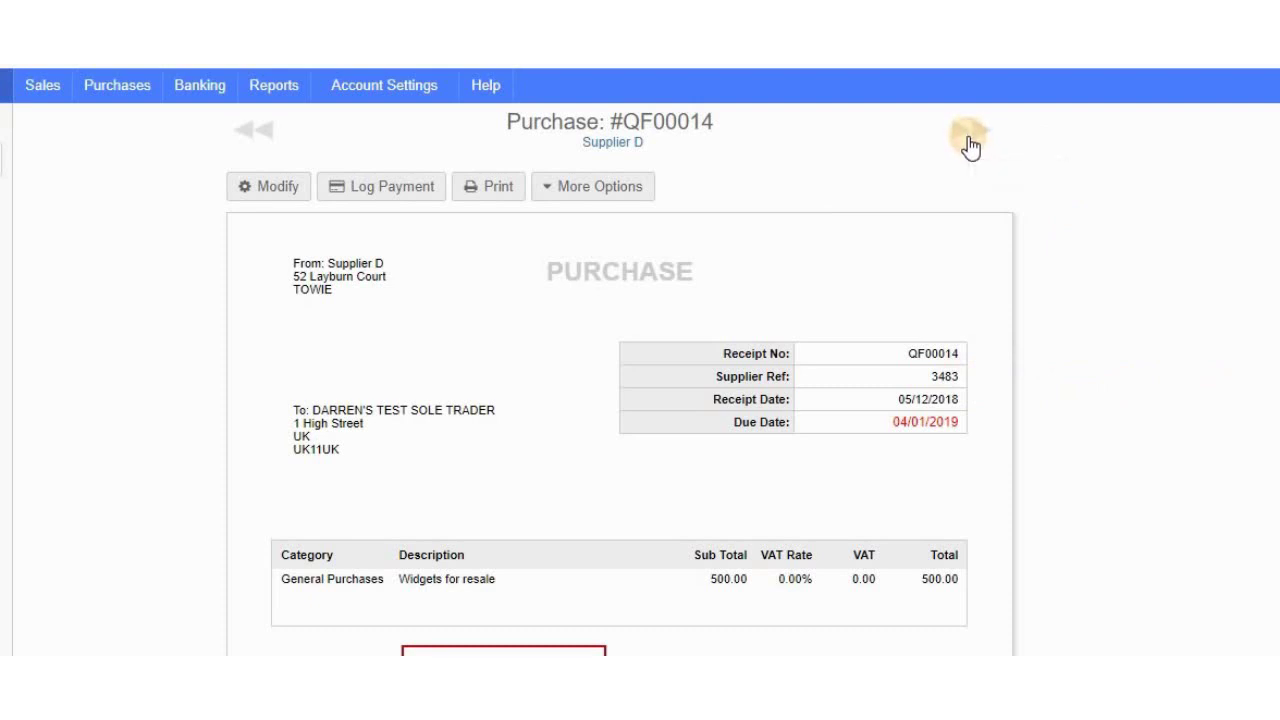
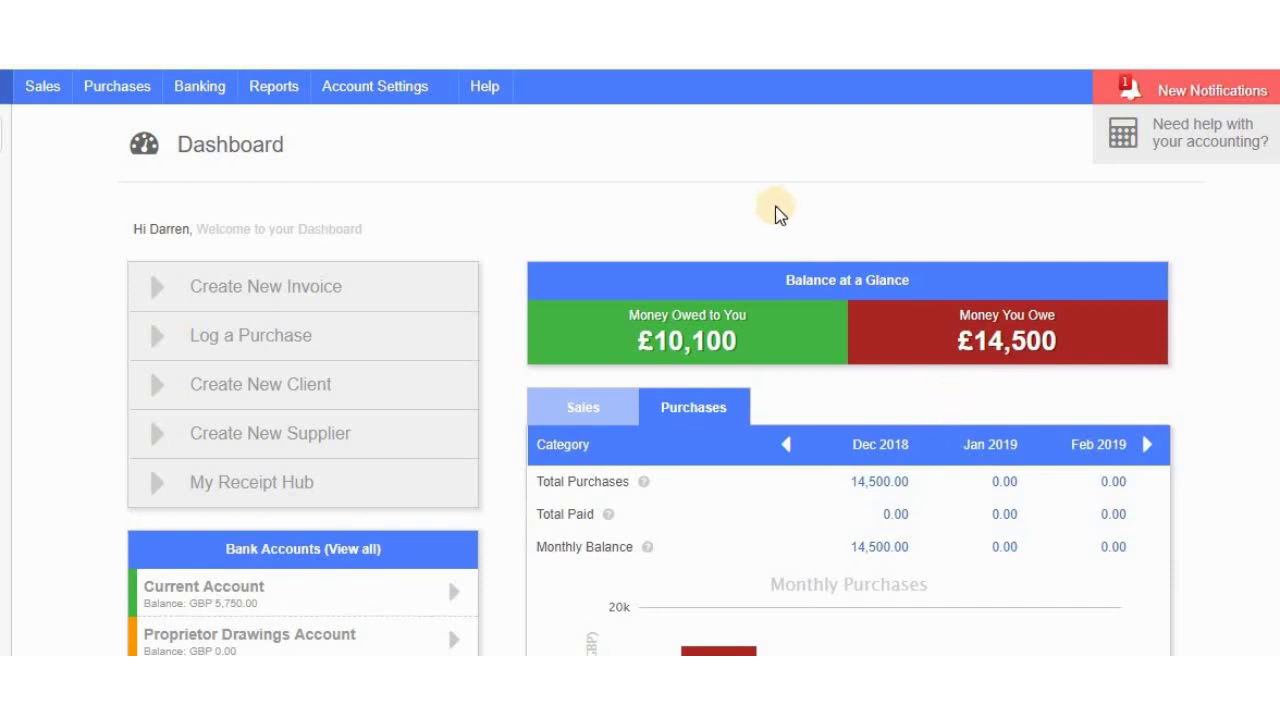
Return to the Chart of Nominal Accounts and examine the purchases, overheads and Creditors Control Account balances
left_click(117, 86)
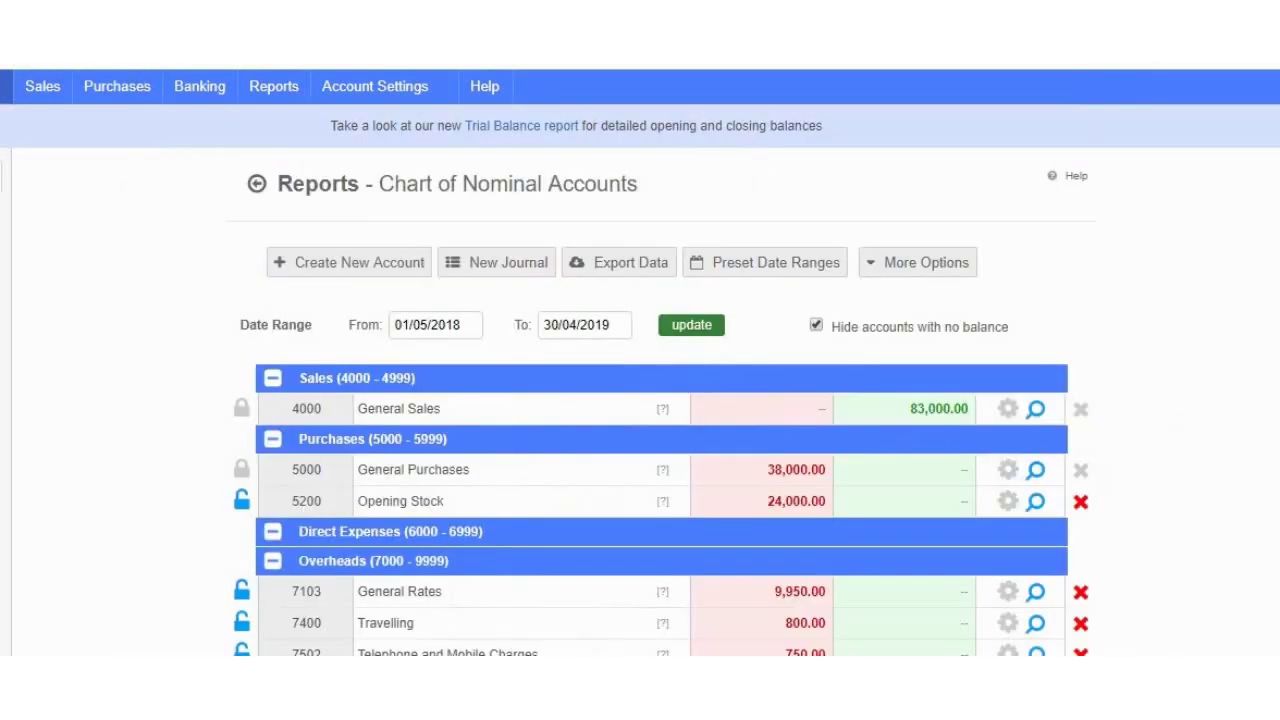
left_click(43, 86)
scroll(660, 400, "down", 4)
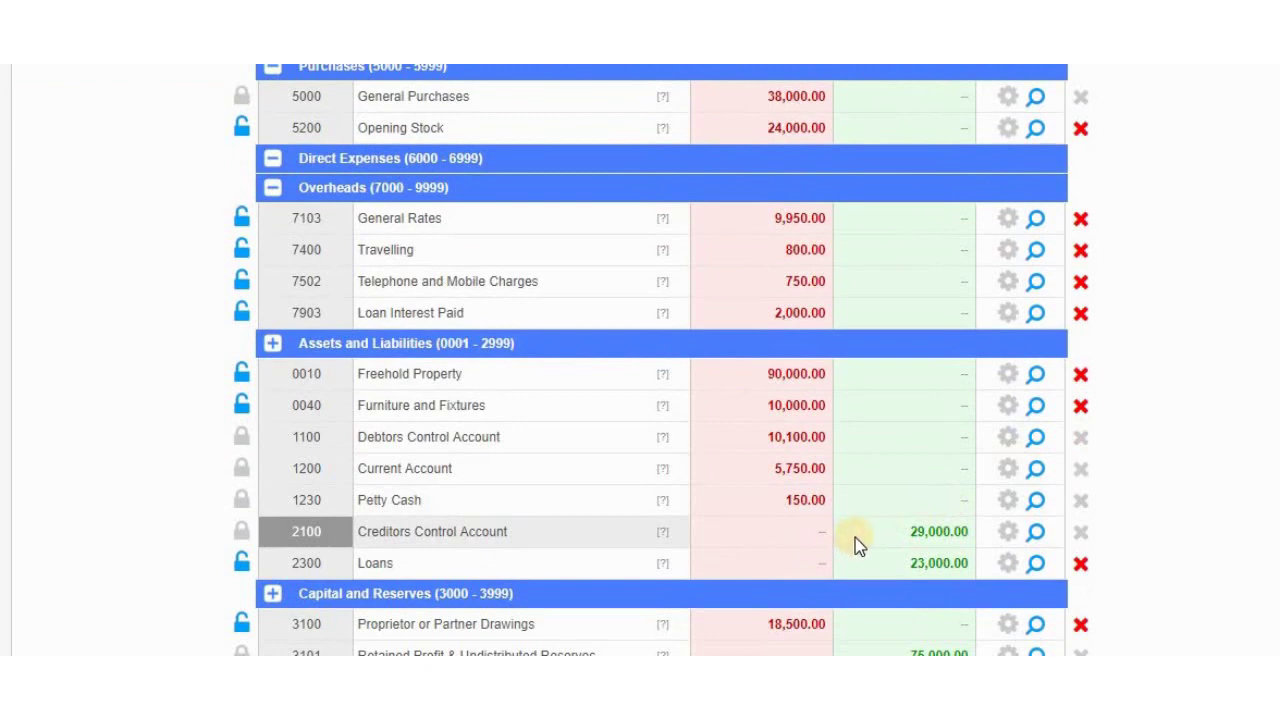
View the Creditors Control Account entries and total just the purchase invoices by selecting every entry except the opening balance
left_click(1035, 535)
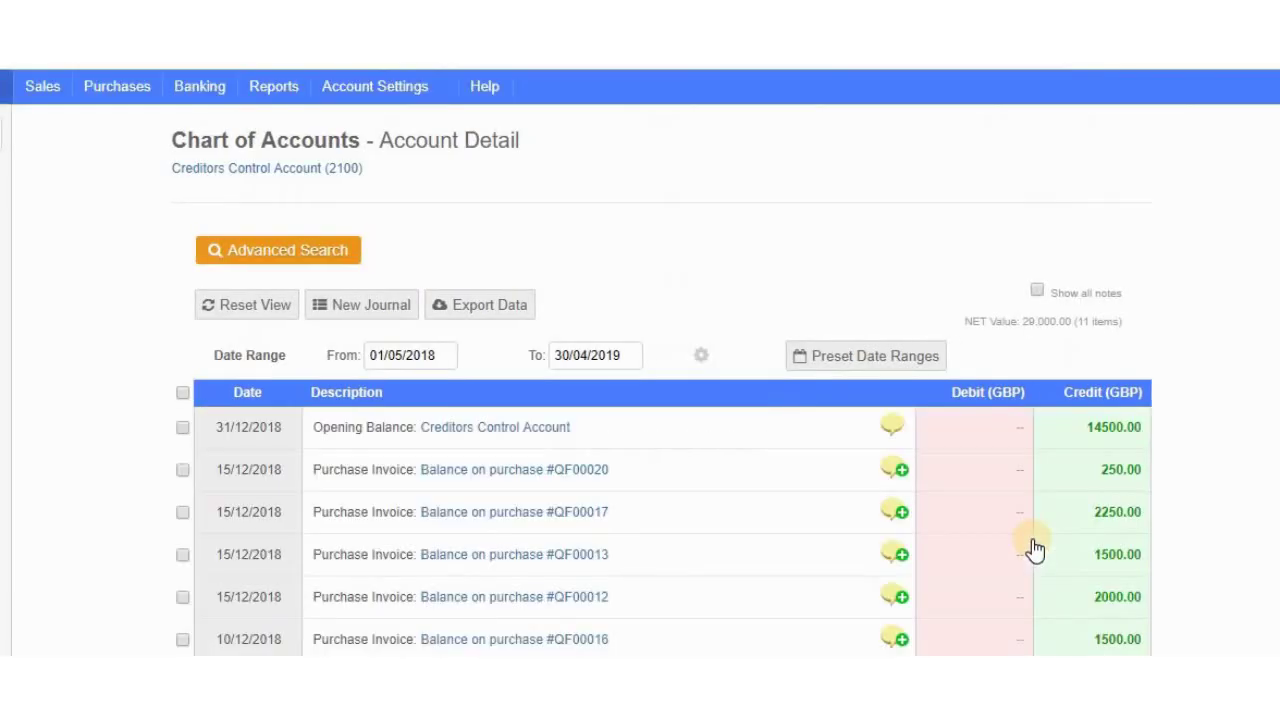
scroll(672, 400, "down", 3)
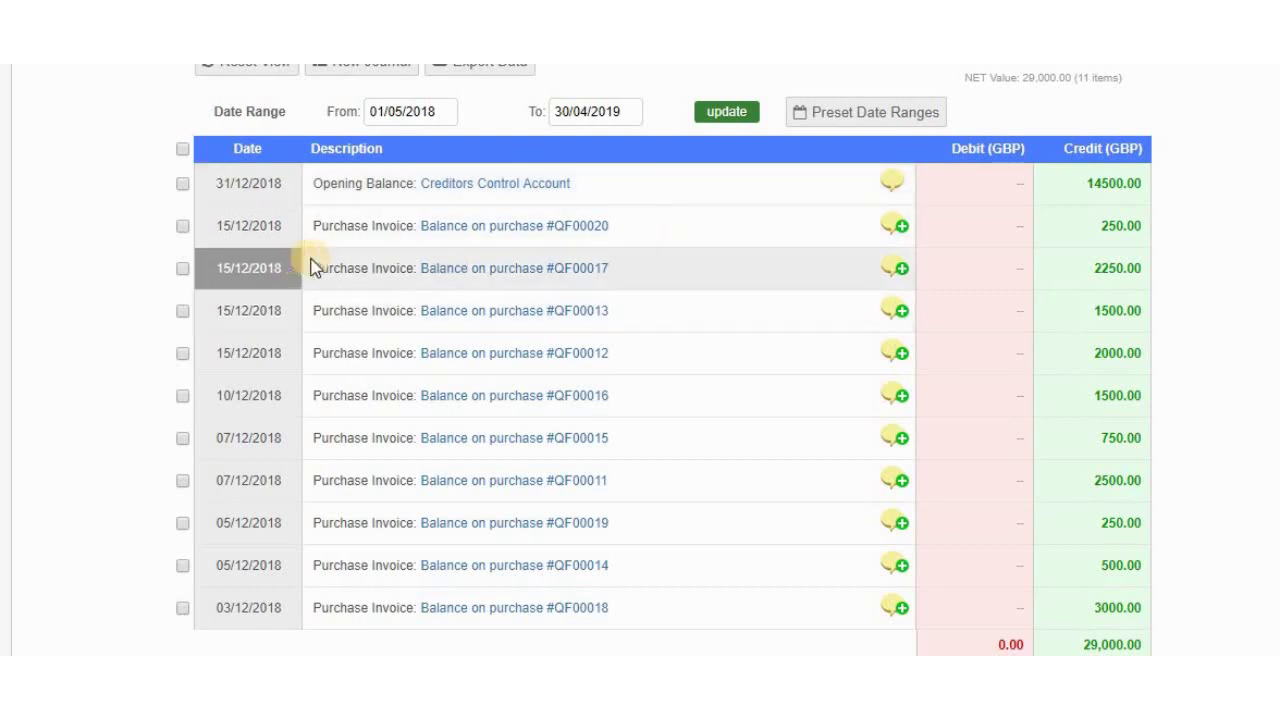
left_click(182, 150)
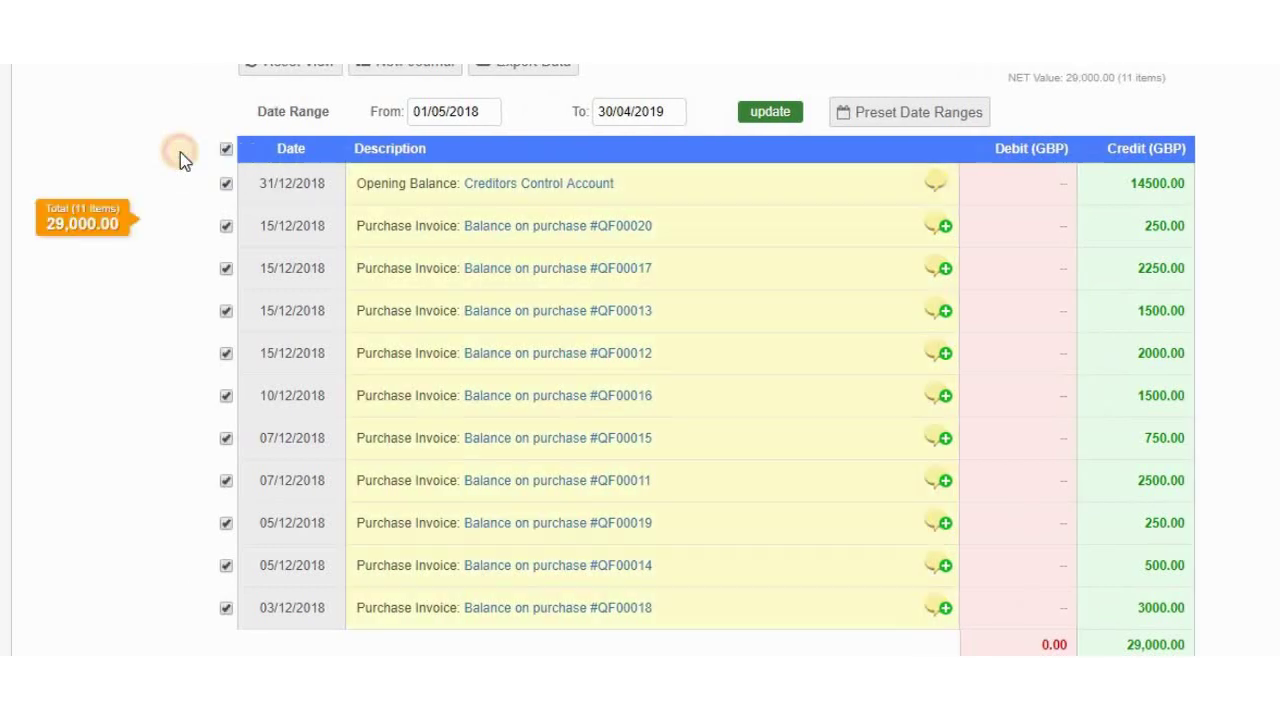
left_click(227, 186)
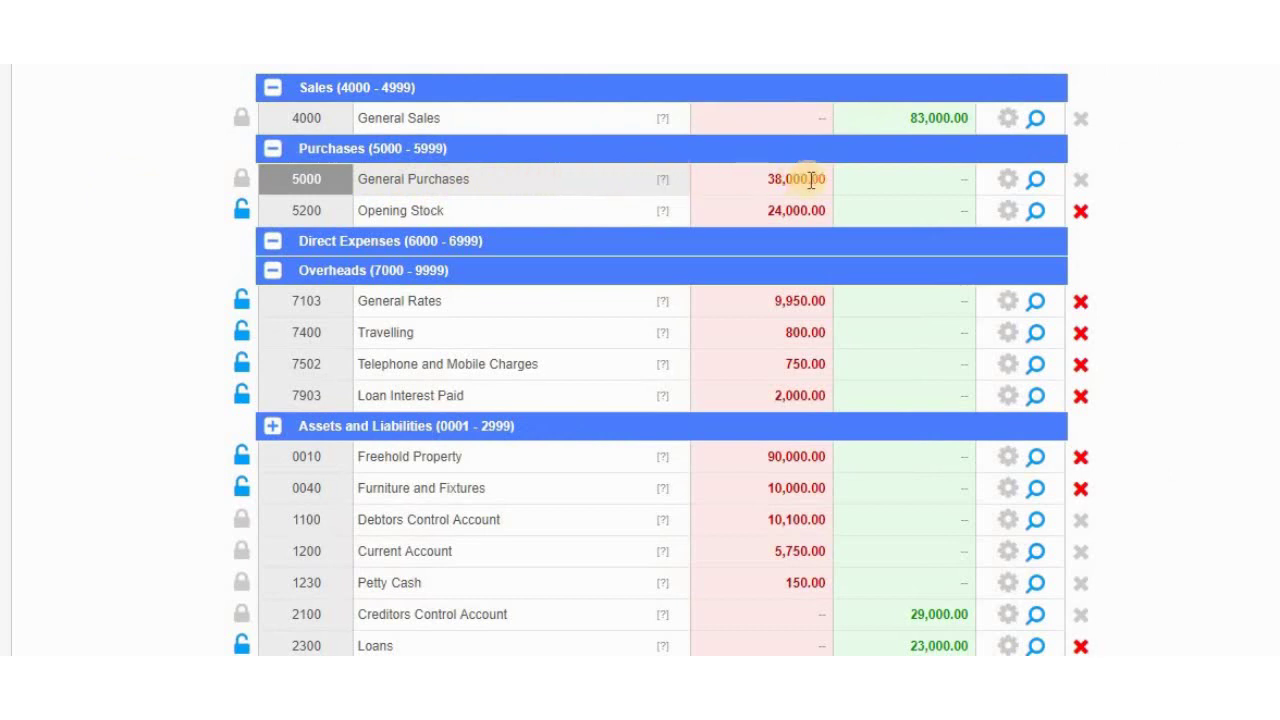
View the General Purchases account entries and total just the purchase invoices, leaving its opening balance out of the selection
left_click(1037, 181)
scroll(1037, 189, "down", 1)
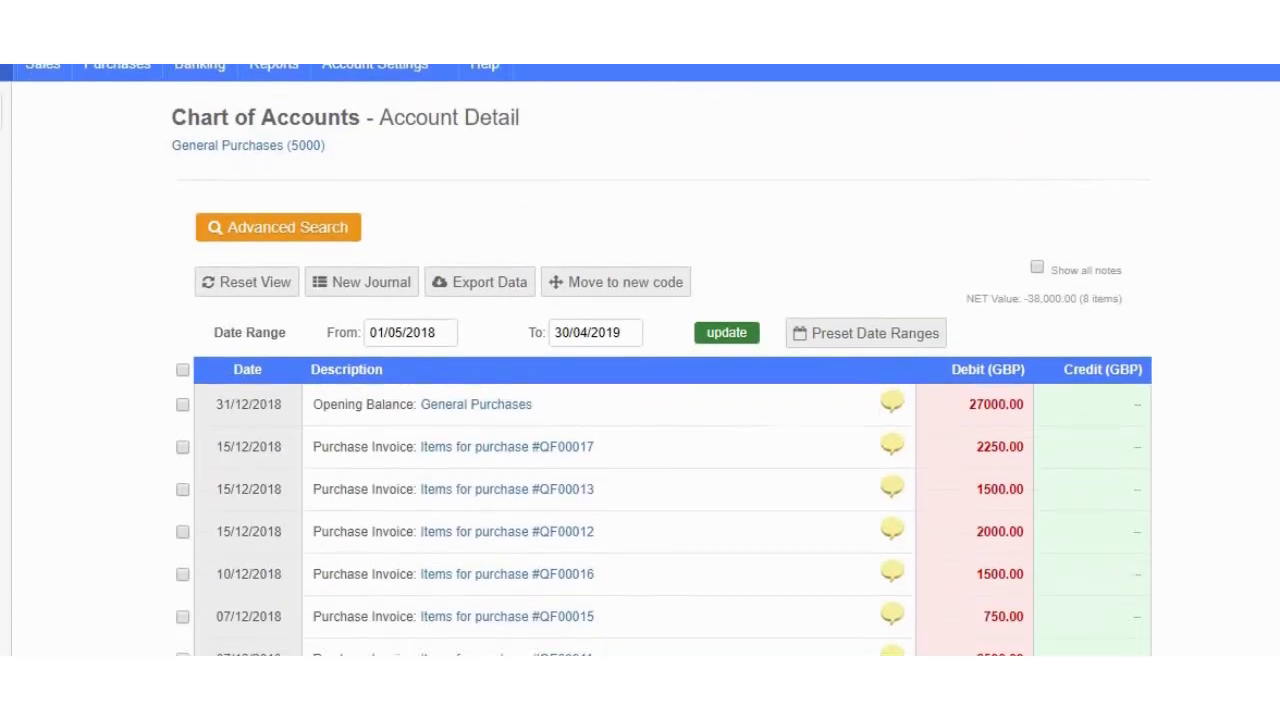
scroll(640, 360, "down", 2)
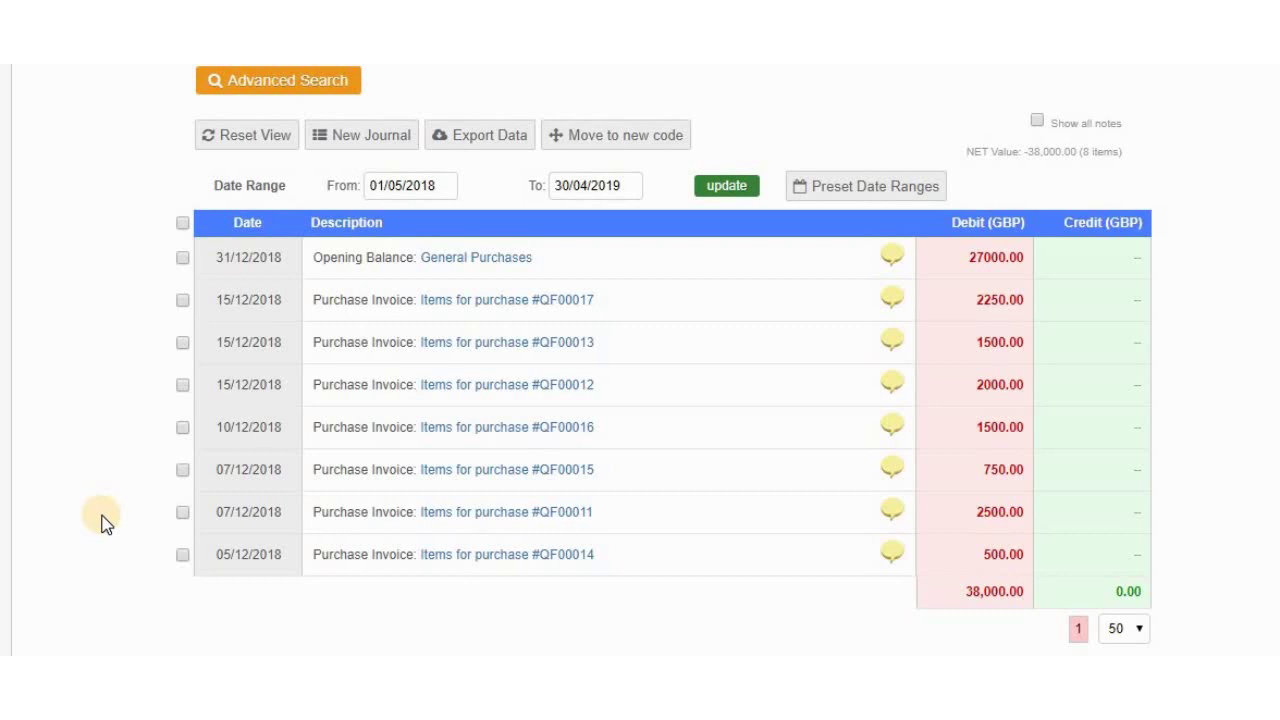
left_click(182, 224)
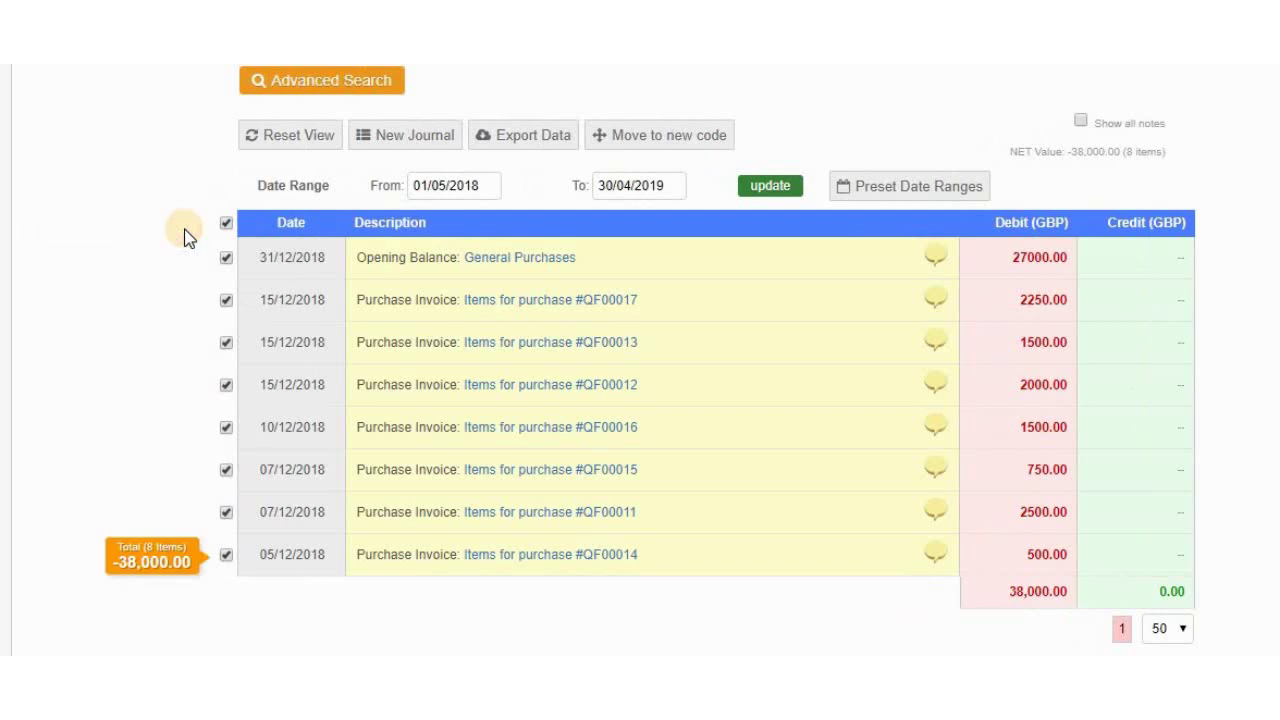
left_click(228, 257)
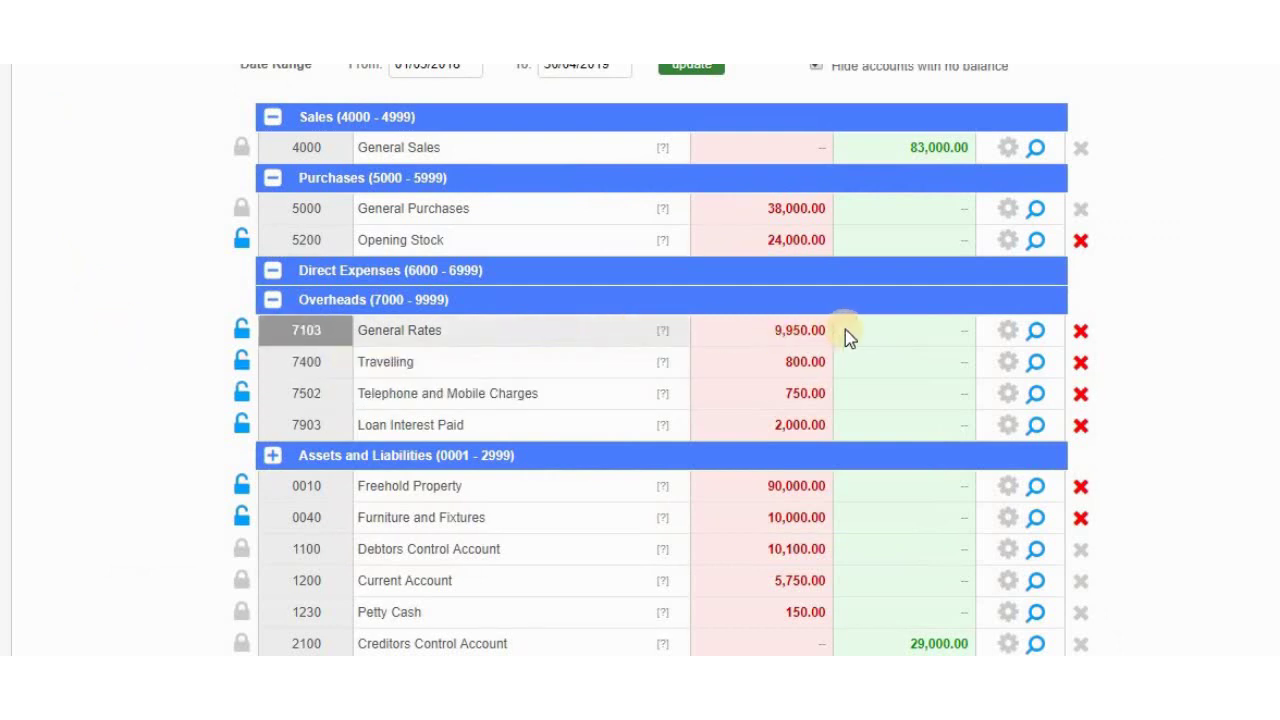
Examine the opening balance and purchase invoice entries of the General Rates, Travelling, and Telephone and Mobile Charges accounts
left_click(1037, 342)
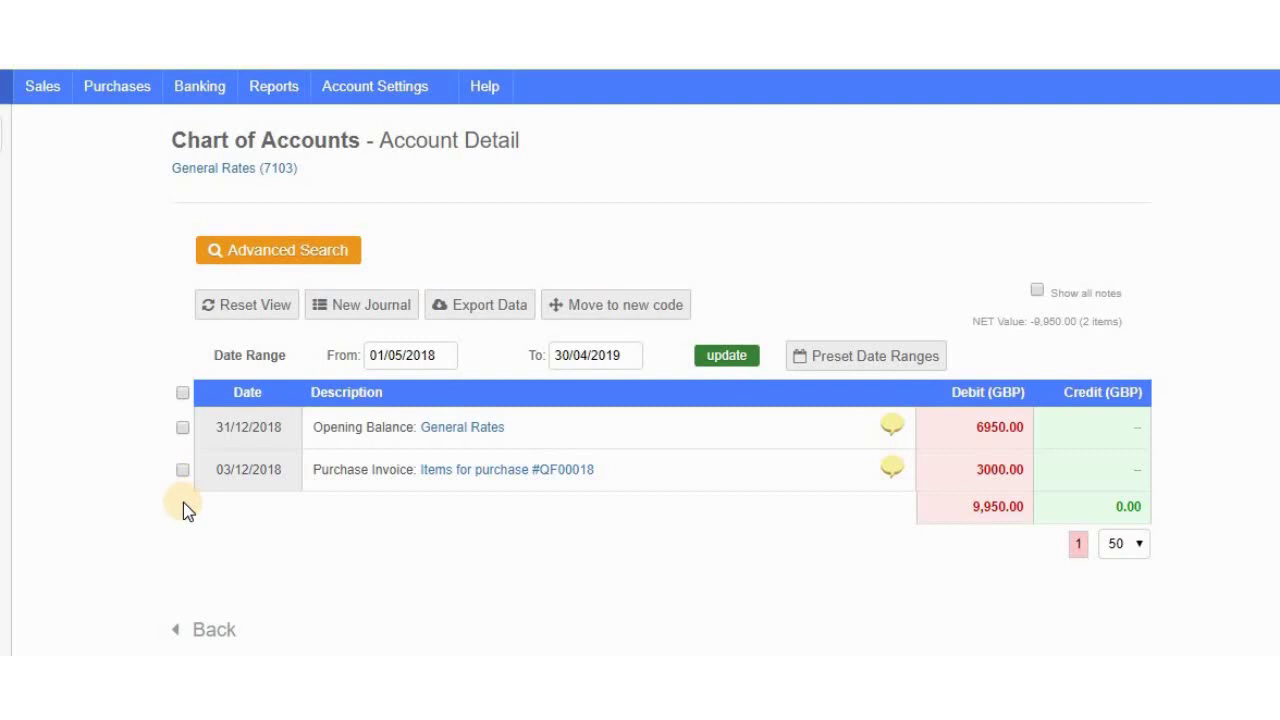
key("alt+Left")
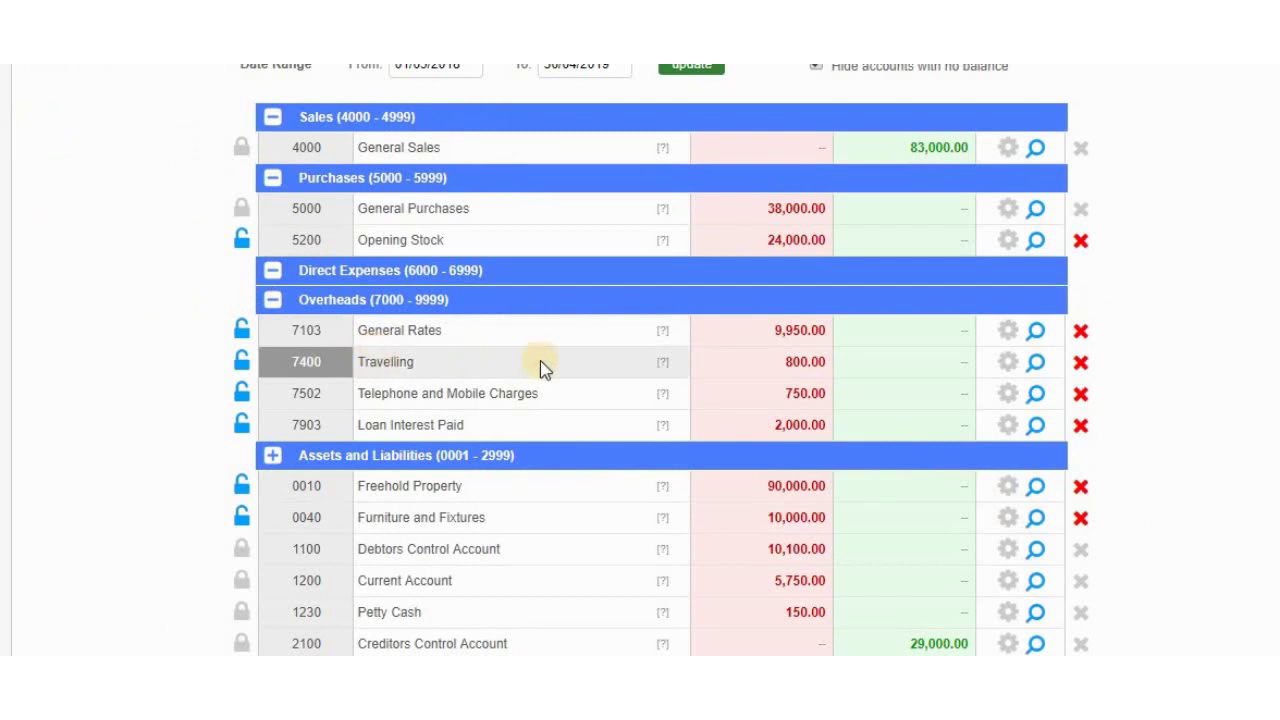
left_click(1036, 362)
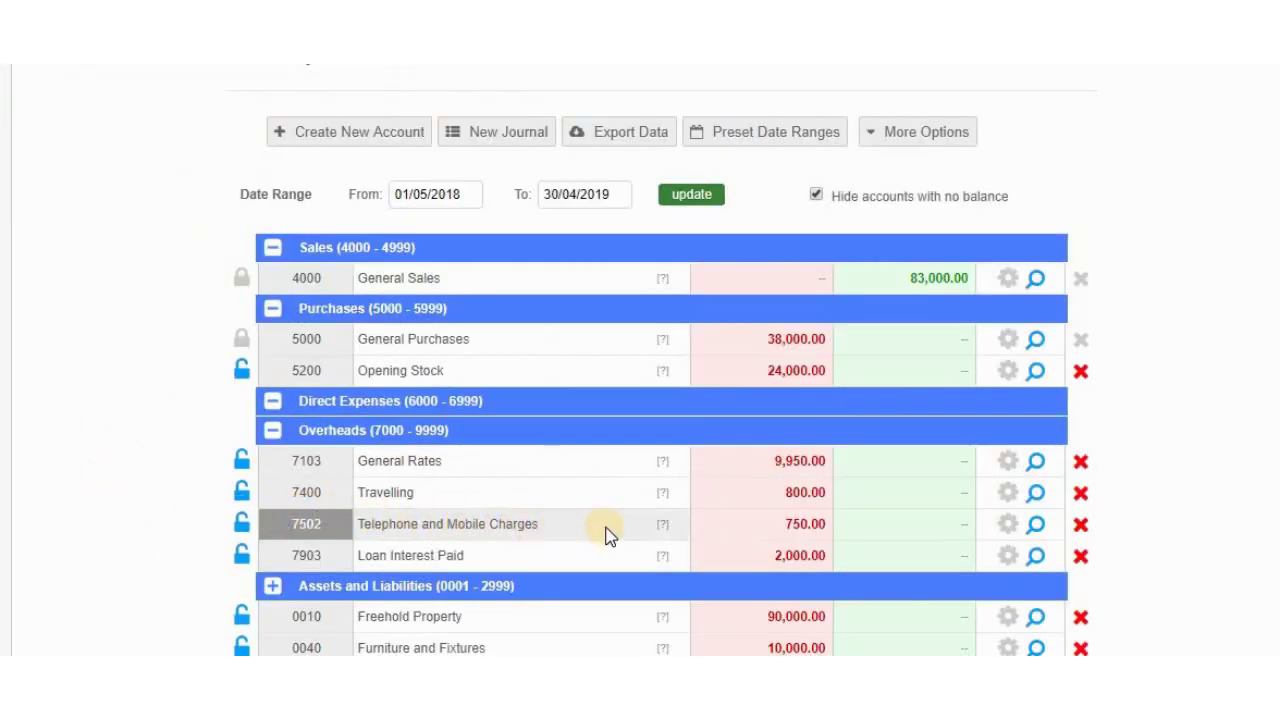
left_click(1036, 524)
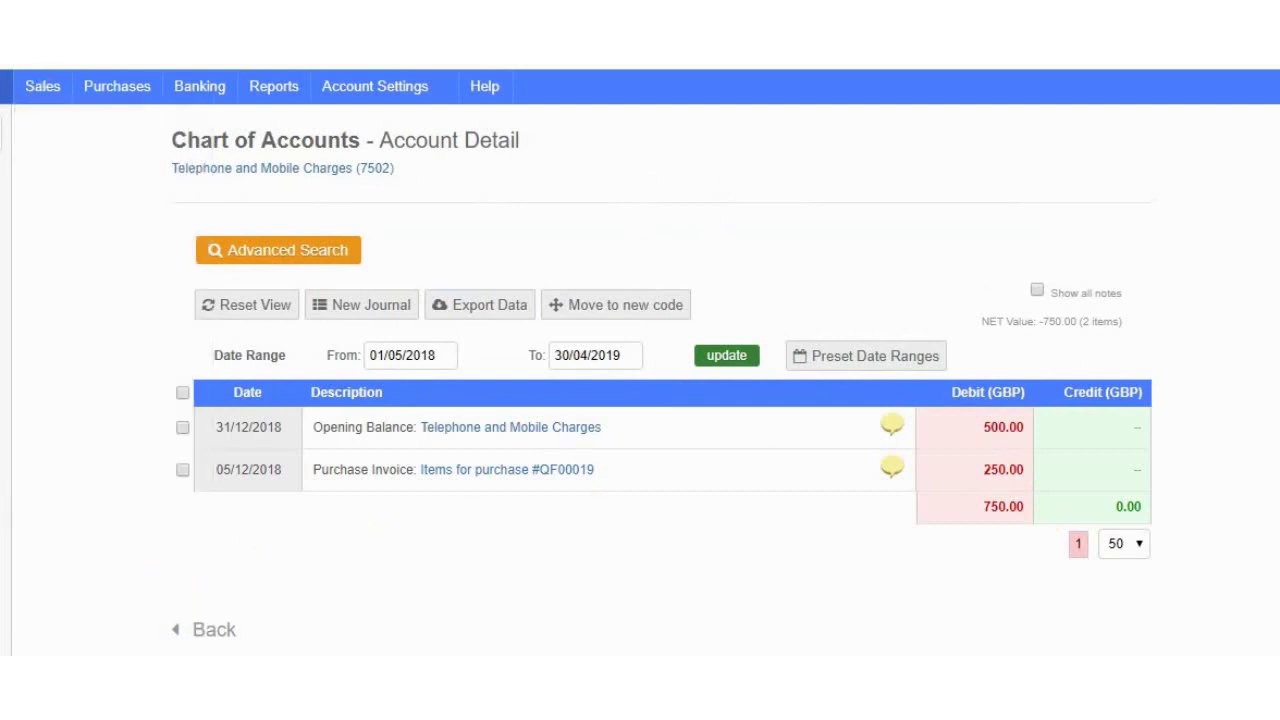
key("alt+Left")
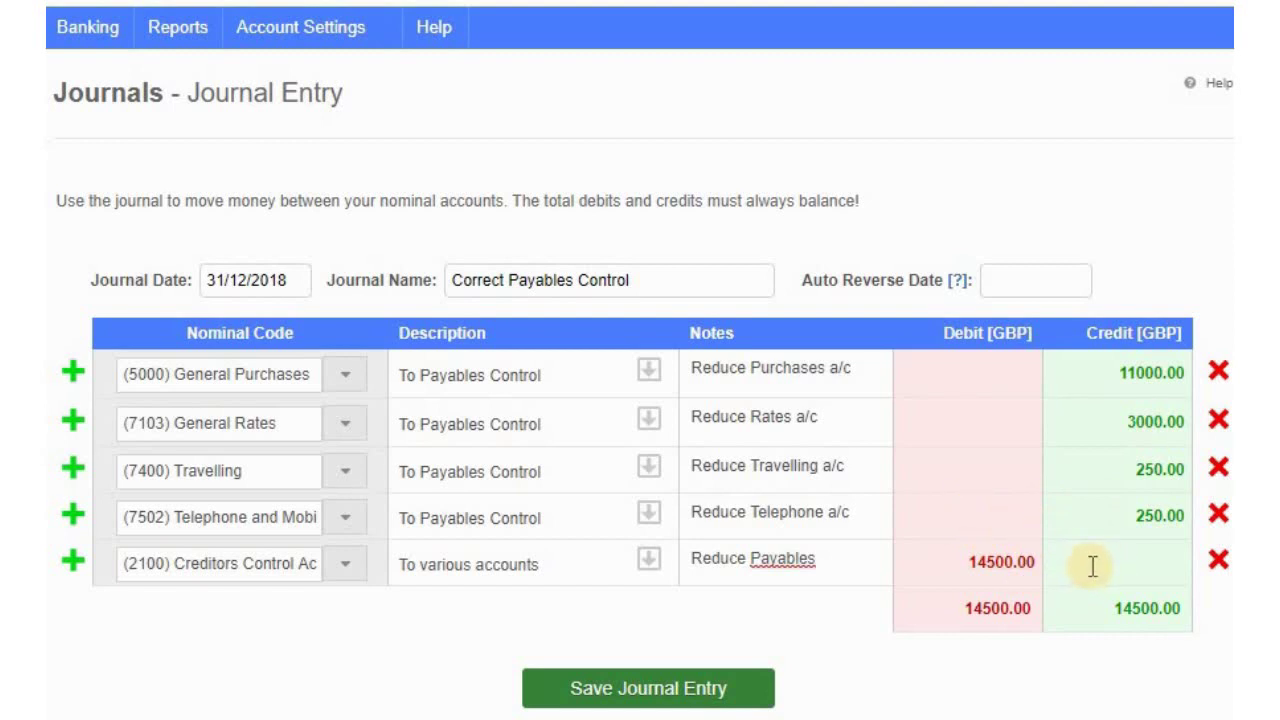
Save the Correct Payables Control journal entry dated 31/12/2018
left_click(660, 689)
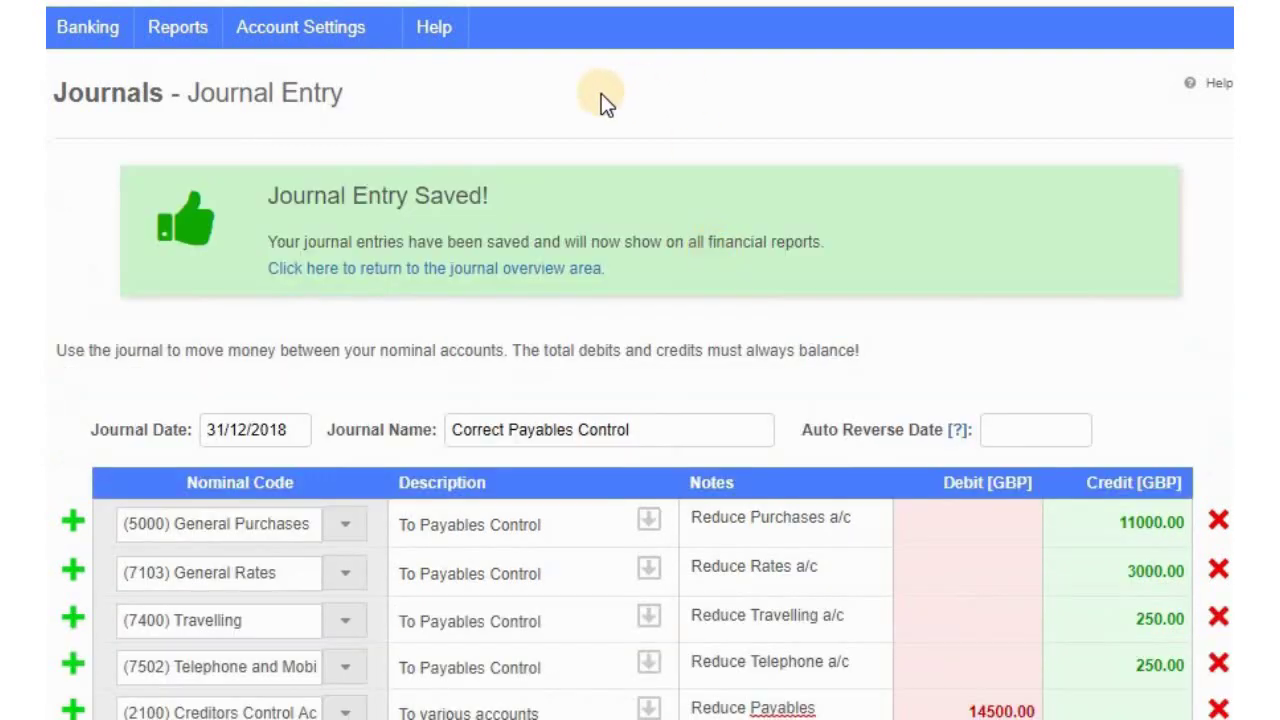